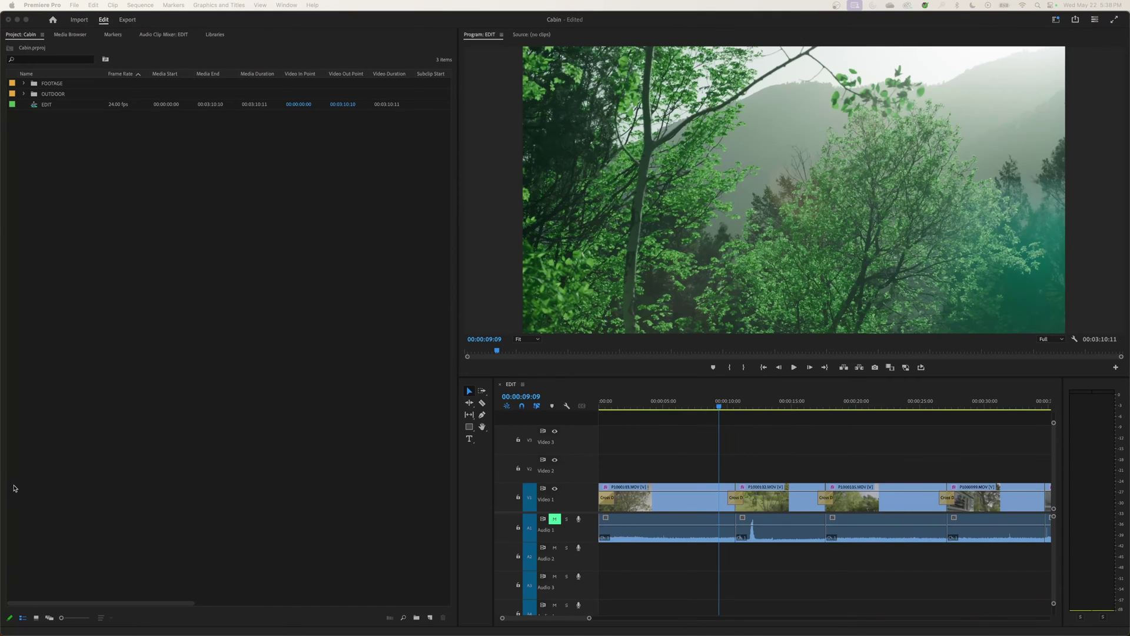
# Focus the Cabin project's EDIT sequence timeline, with clips on Video 1 and Audio 1.
pyautogui.click(653, 383)
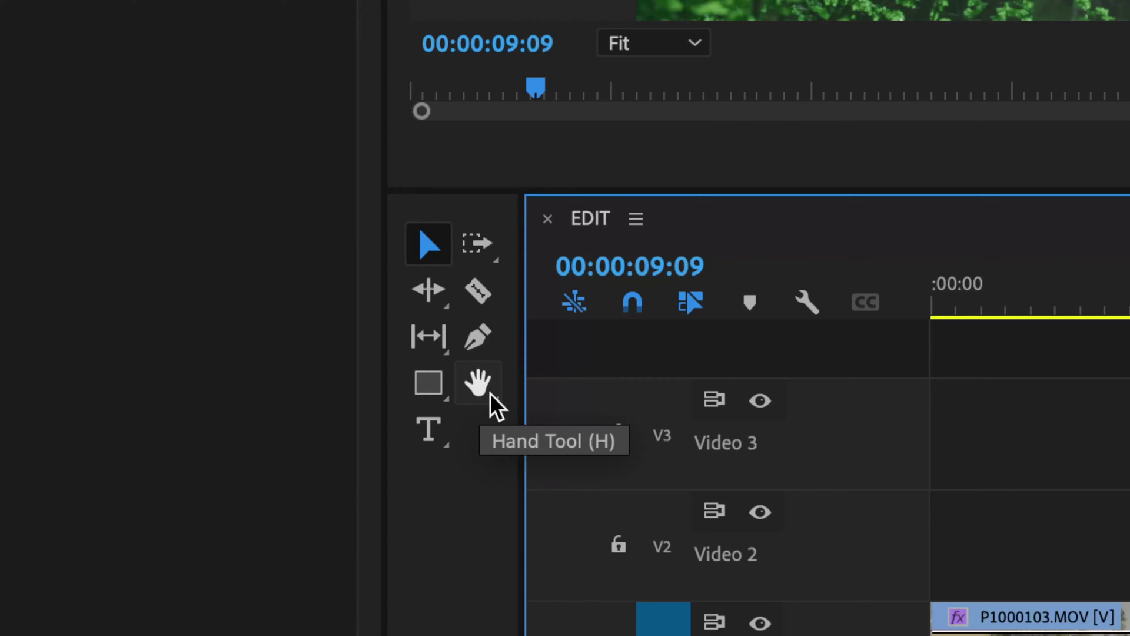
# Switch to the Hand tool (H) and zoom the timeline in and out around the 9:09 playhead.
pyautogui.press('h')
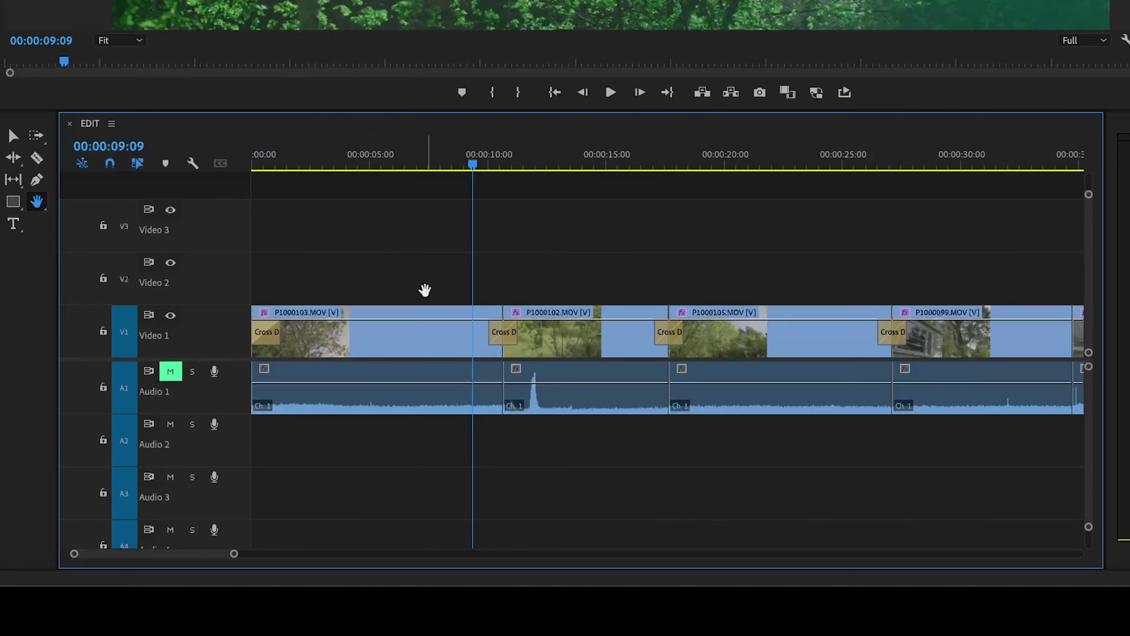
pyautogui.press('\\')
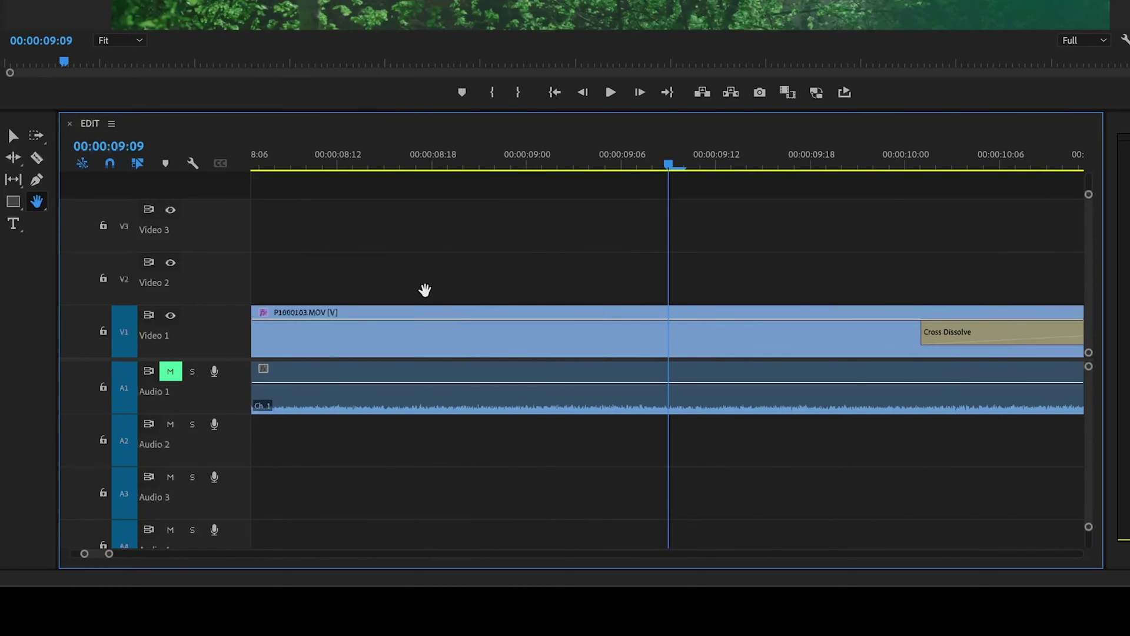
pyautogui.press('\\')
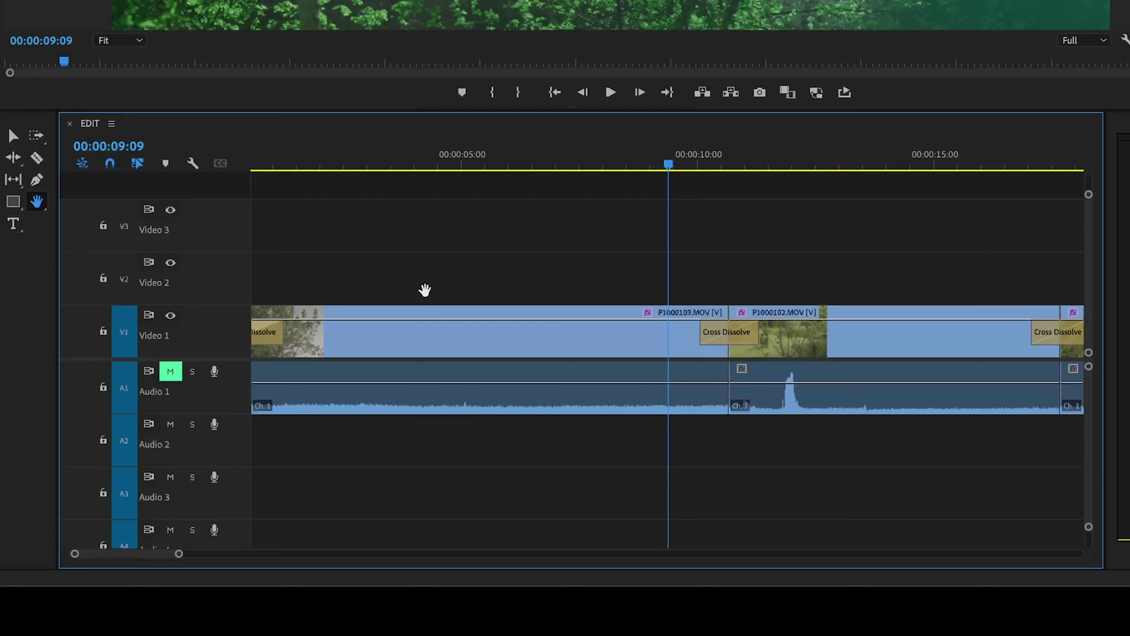
pyautogui.press('\\')
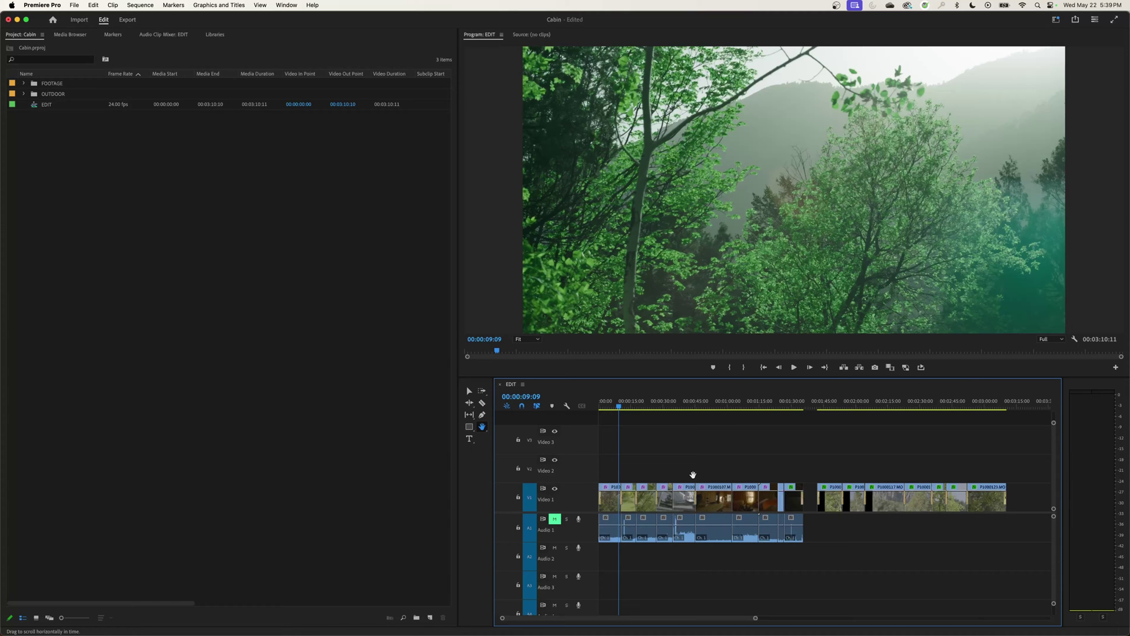
# Zoom the timeline in around the playhead and toggle from Selection back to the Hand tool.
pyautogui.press('=')
pyautogui.press('=')
pyautogui.press('=')
pyautogui.press('=')
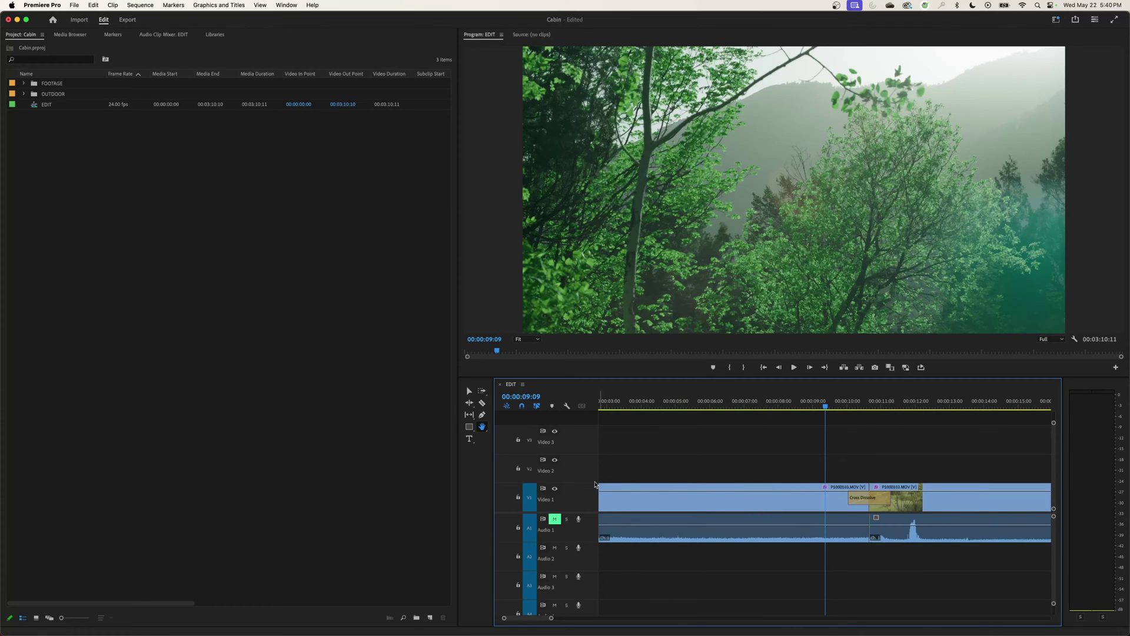
pyautogui.press('v')
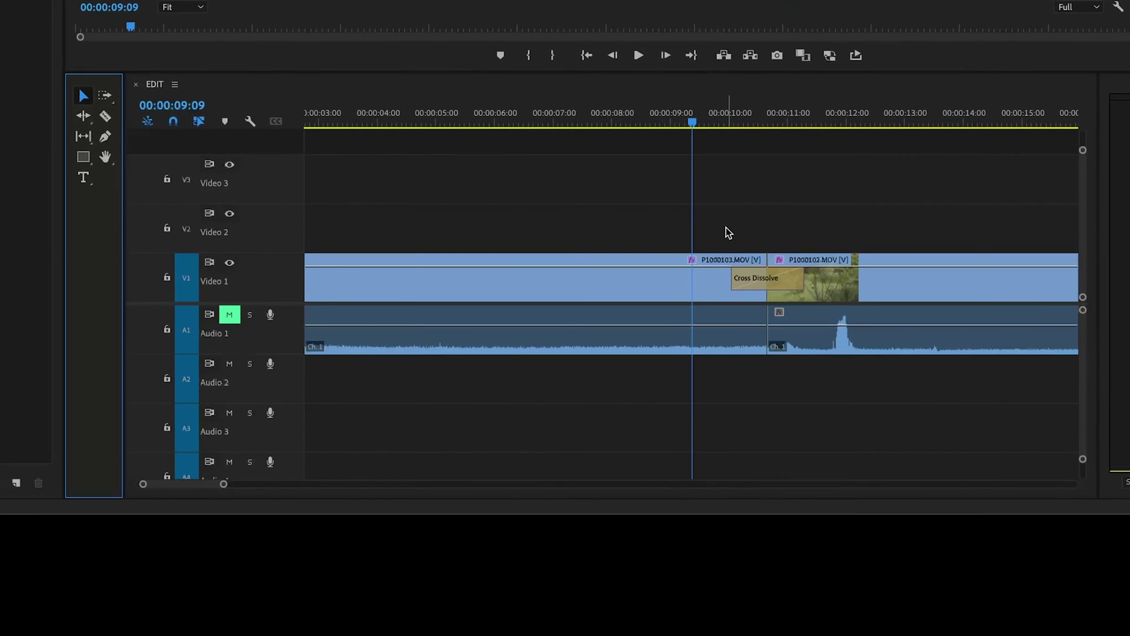
pyautogui.press('h')
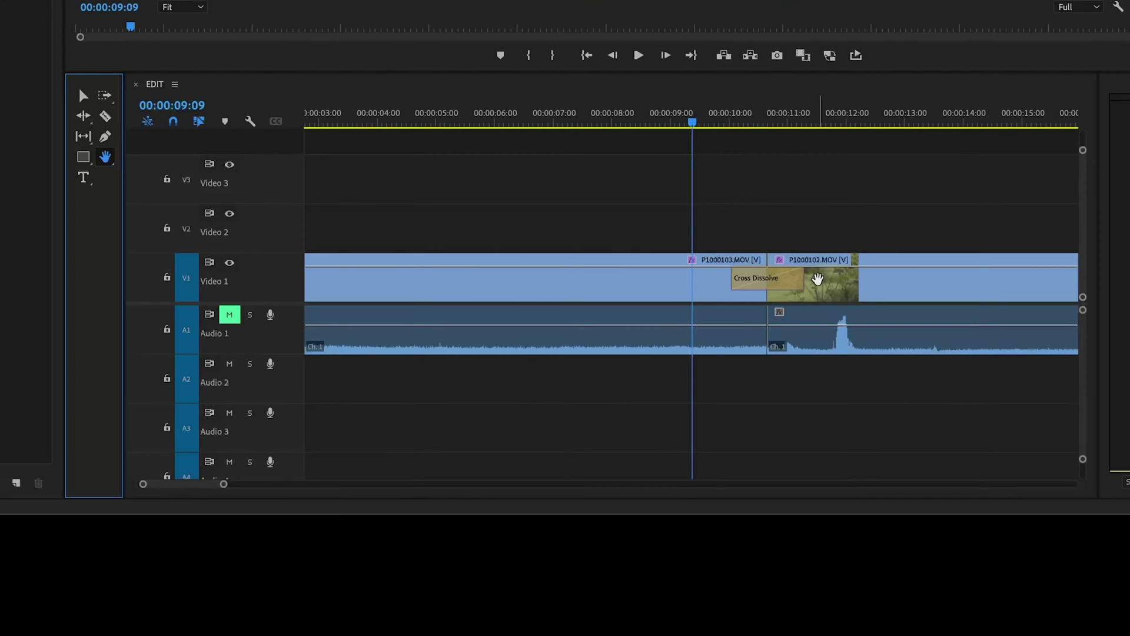
# Hand-drag the timeline forward to about 38–50 seconds, then zoom out to show more clips.
pyautogui.moveTo(803, 190); pyautogui.dragTo(512, 194)
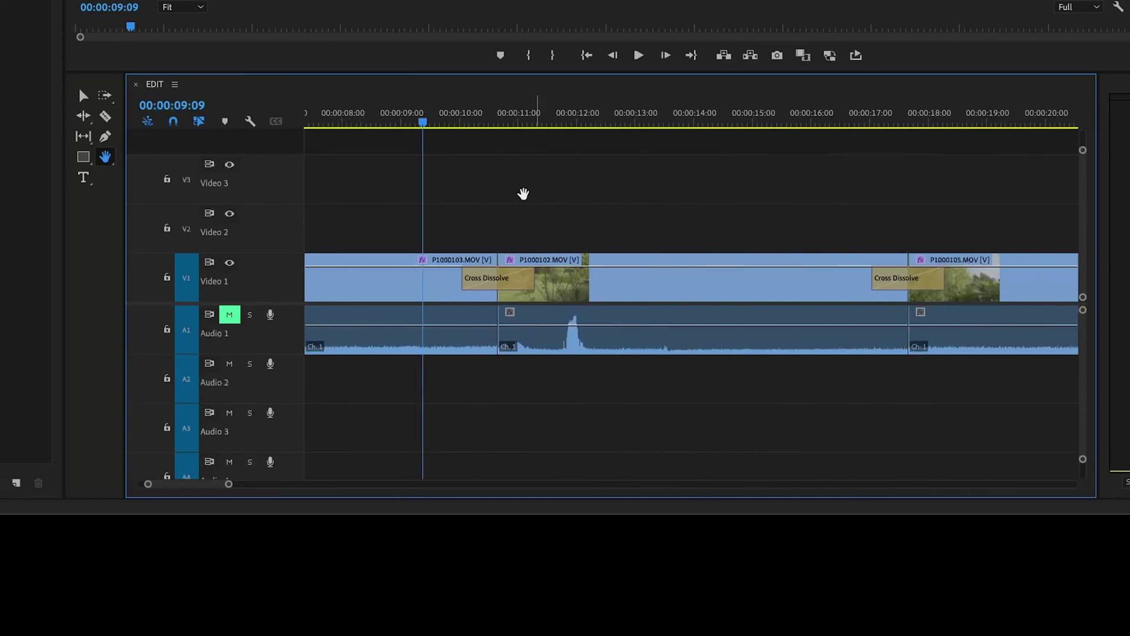
pyautogui.moveTo(769, 175); pyautogui.dragTo(434, 185)
pyautogui.moveTo(699, 186); pyautogui.dragTo(358, 199)
pyautogui.moveTo(747, 189); pyautogui.dragTo(472, 194)
pyautogui.moveTo(824, 189); pyautogui.dragTo(416, 189)
pyautogui.moveTo(723, 193); pyautogui.dragTo(394, 184)
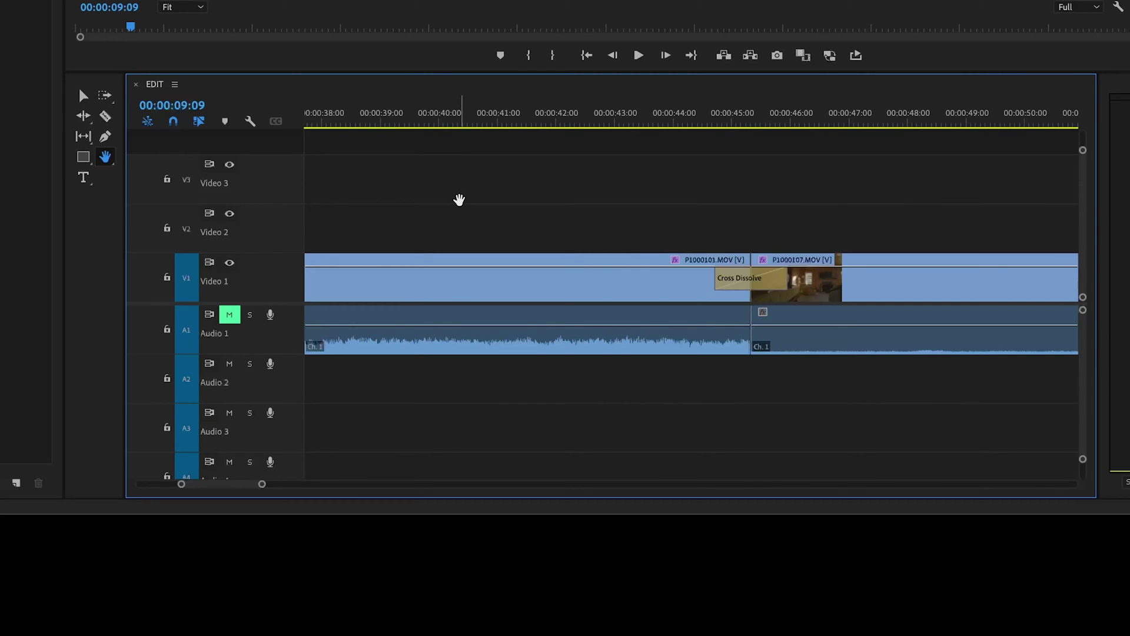
pyautogui.press('\\')
# Step between edit points, zoom out, park the playhead at 00:02:27:14, and pan back to 0:55–1:45.
pyautogui.click(449, 125)
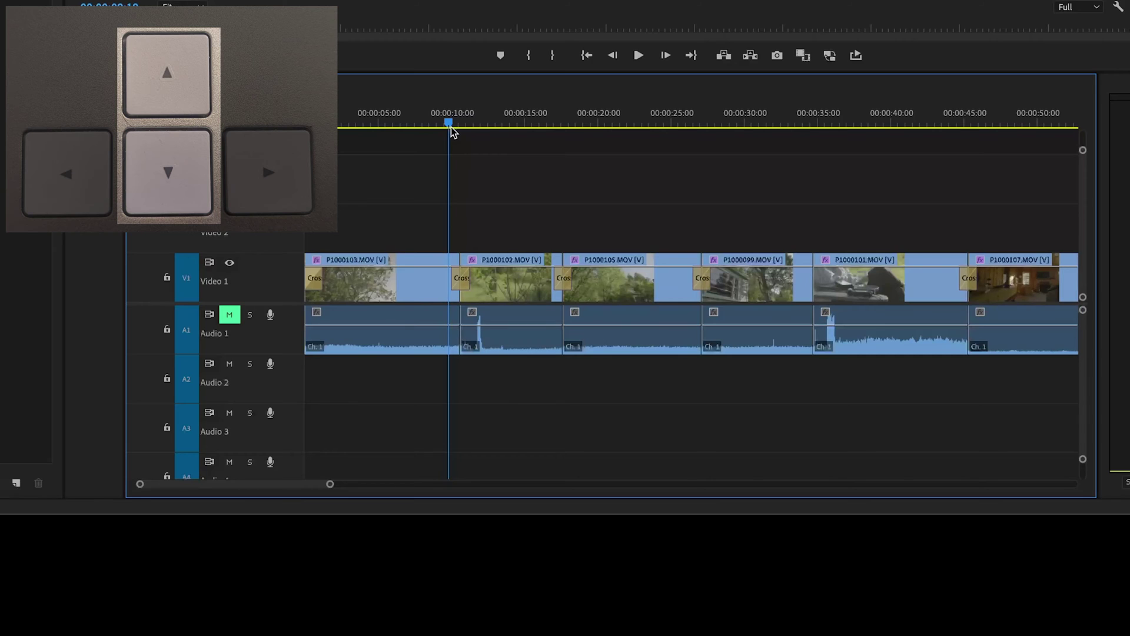
pyautogui.press('Down')
pyautogui.press('Down')
pyautogui.press('Down')
pyautogui.press('Down')
pyautogui.press('Down')
pyautogui.press('Down')
pyautogui.press('Down')
pyautogui.press('Up')
pyautogui.press('Up')
pyautogui.press('Up')
pyautogui.press('Up')
pyautogui.press('Up')
pyautogui.press('Up')
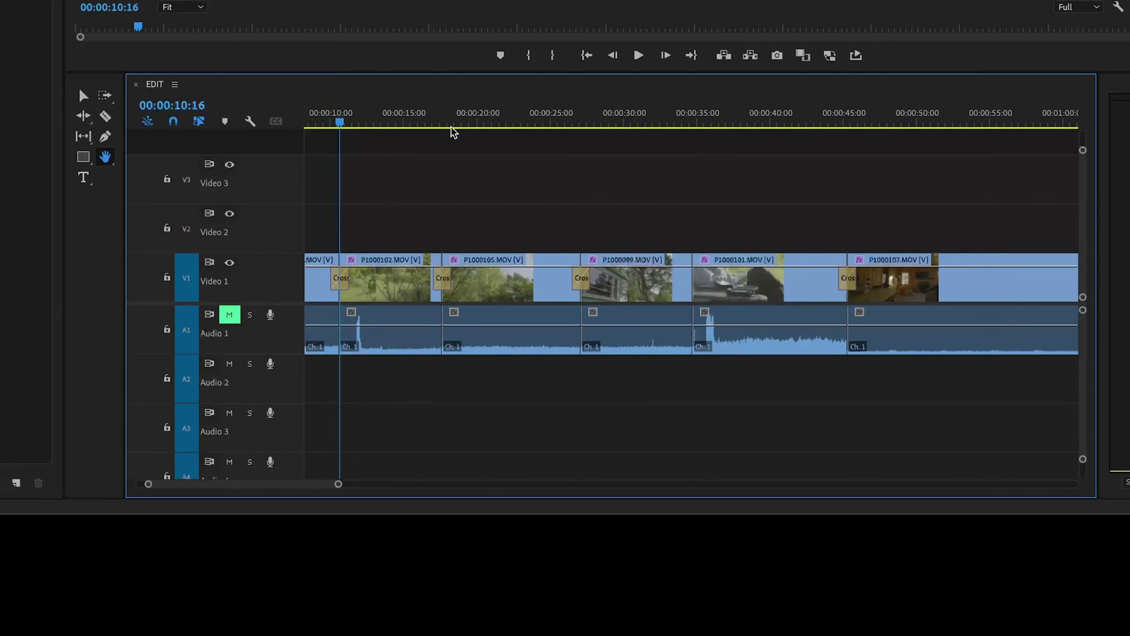
pyautogui.press('\\')
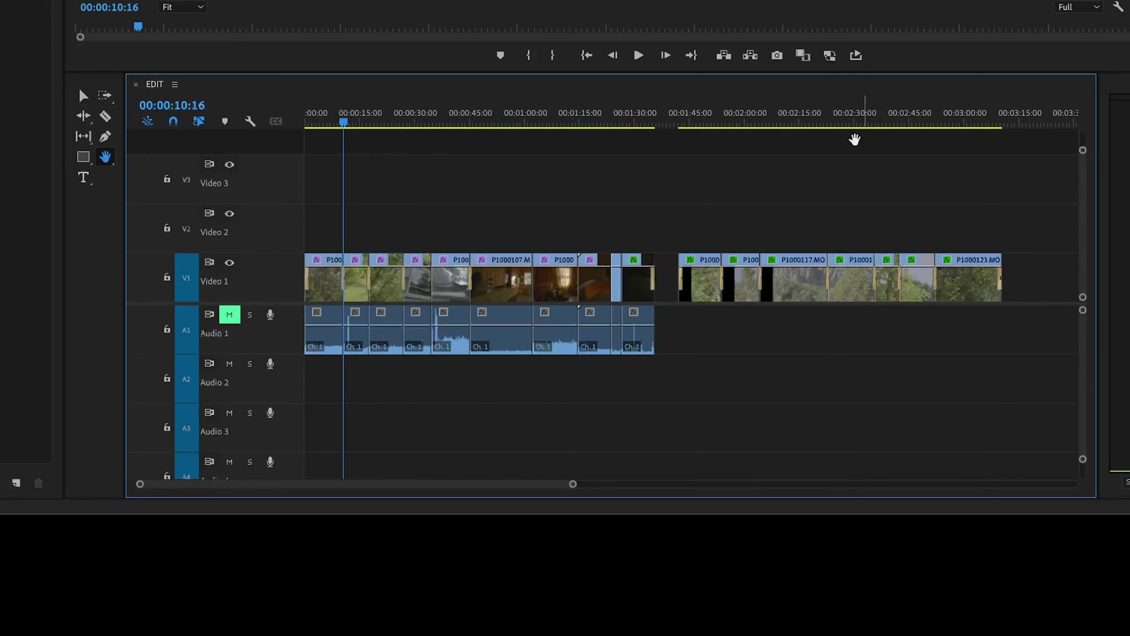
pyautogui.click(846, 120)
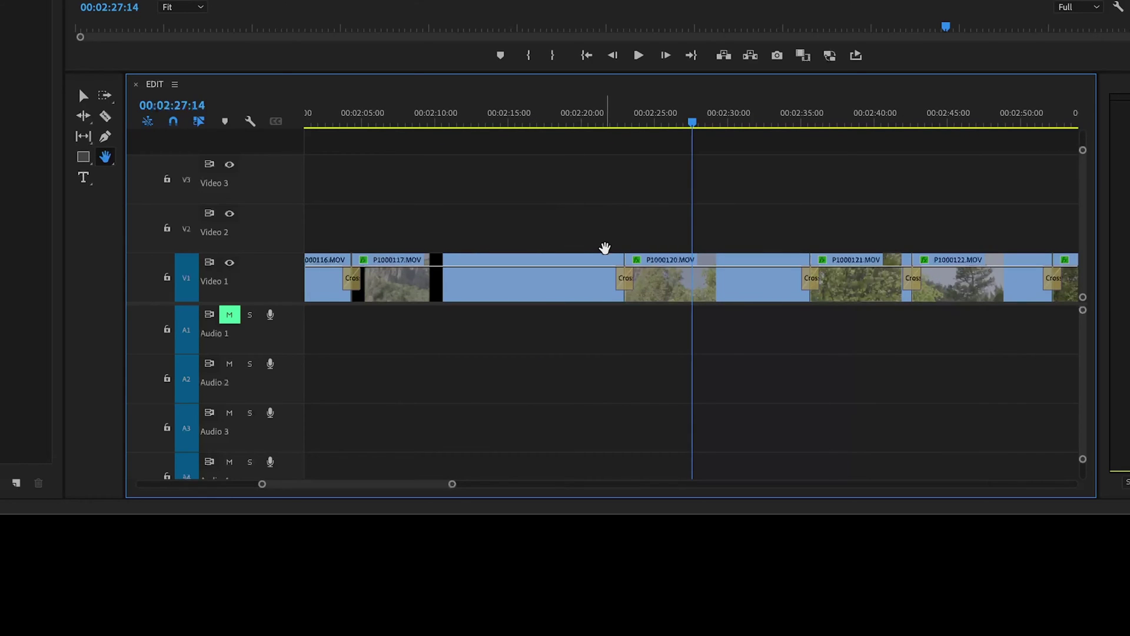
pyautogui.moveTo(462, 217); pyautogui.dragTo(588, 226)
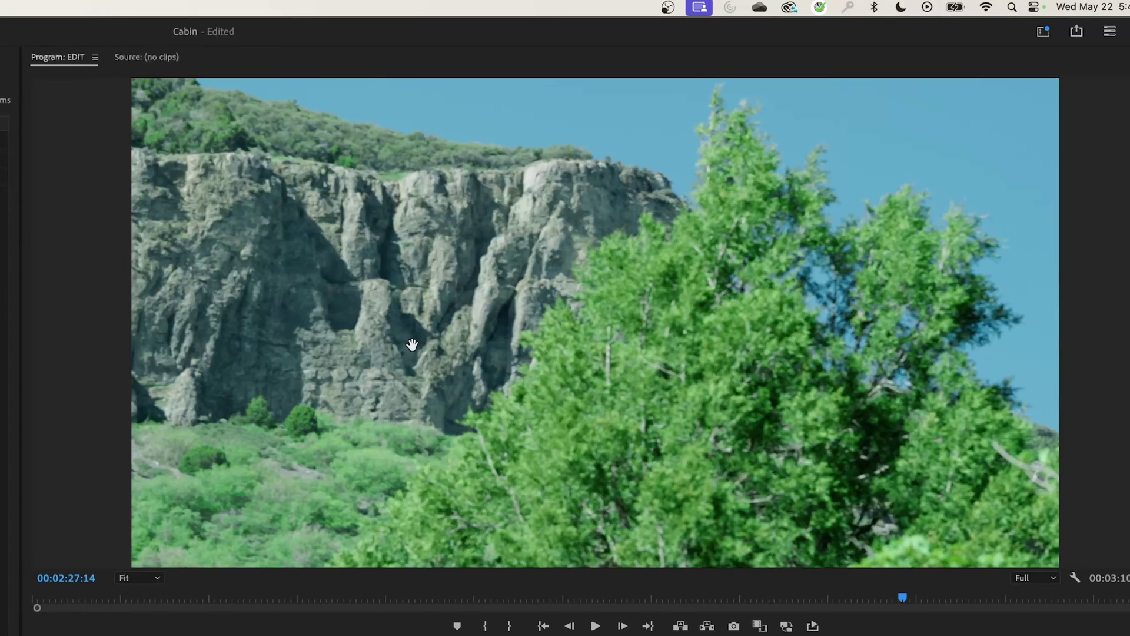
# Cycle the Program Monitor zoom through 10%, 200% and 50%, then settle on Fit.
pyautogui.click(468, 311)
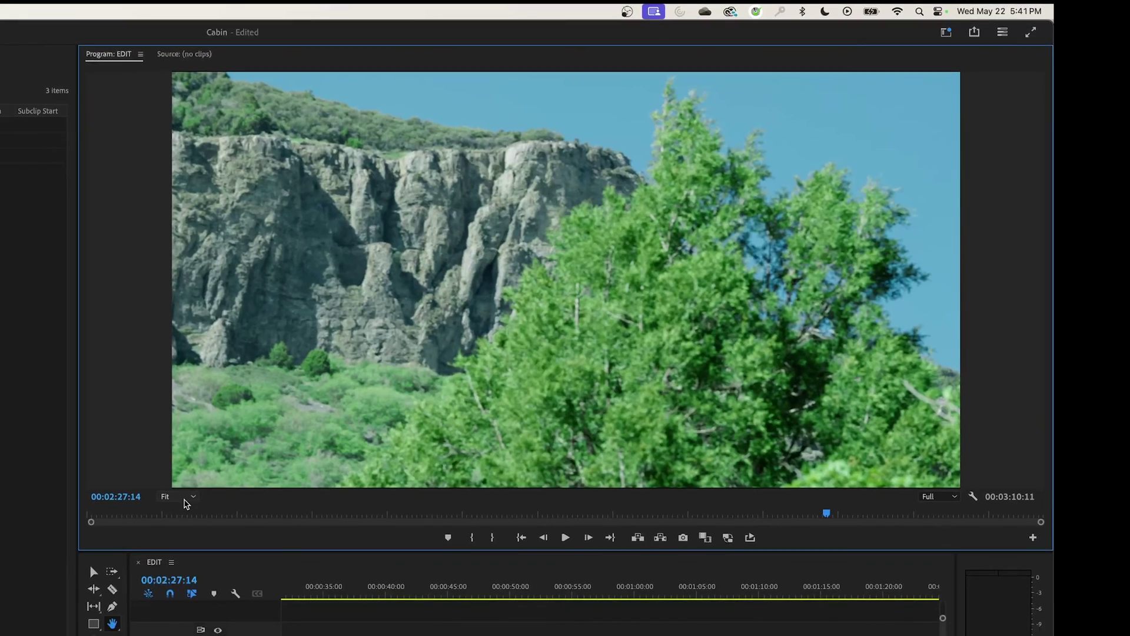
pyautogui.click(184, 500)
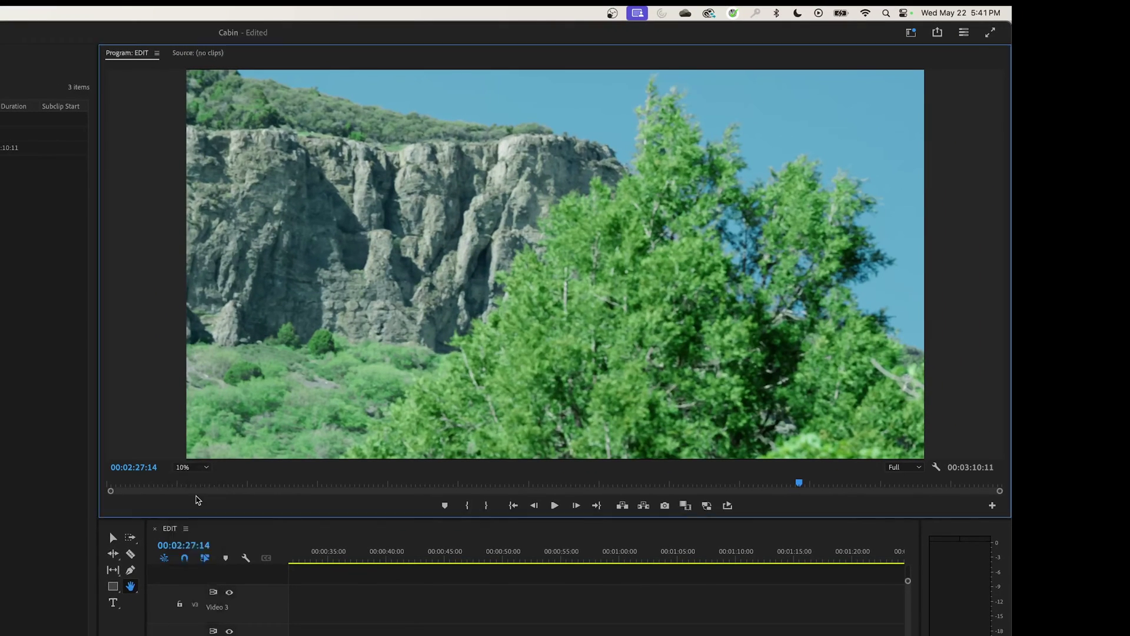
pyautogui.click(192, 495)
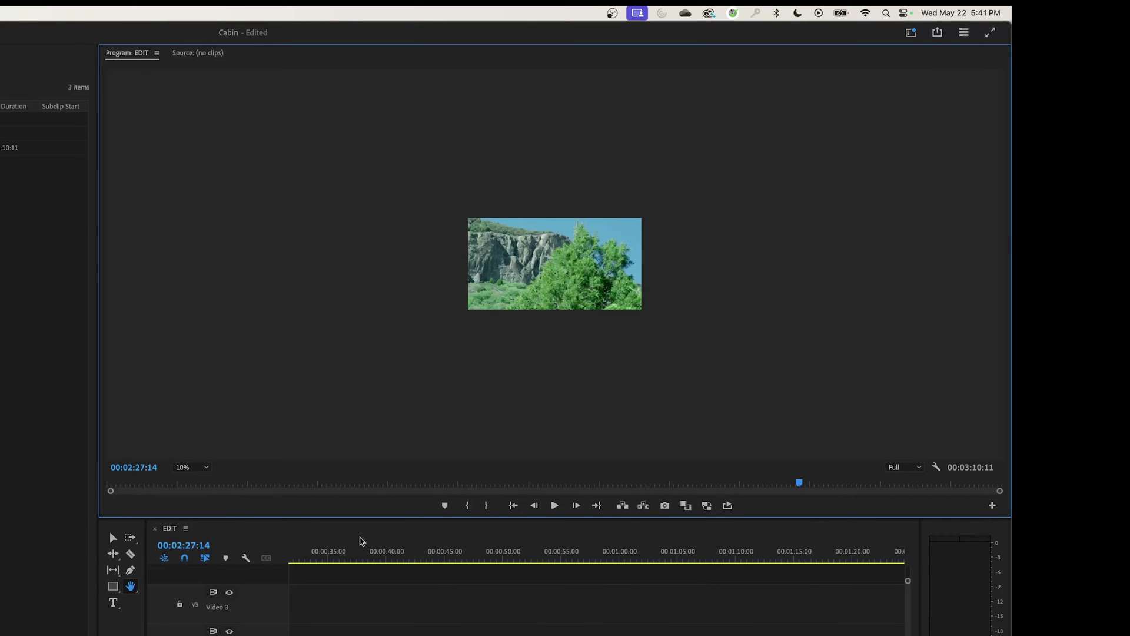
pyautogui.click(198, 468)
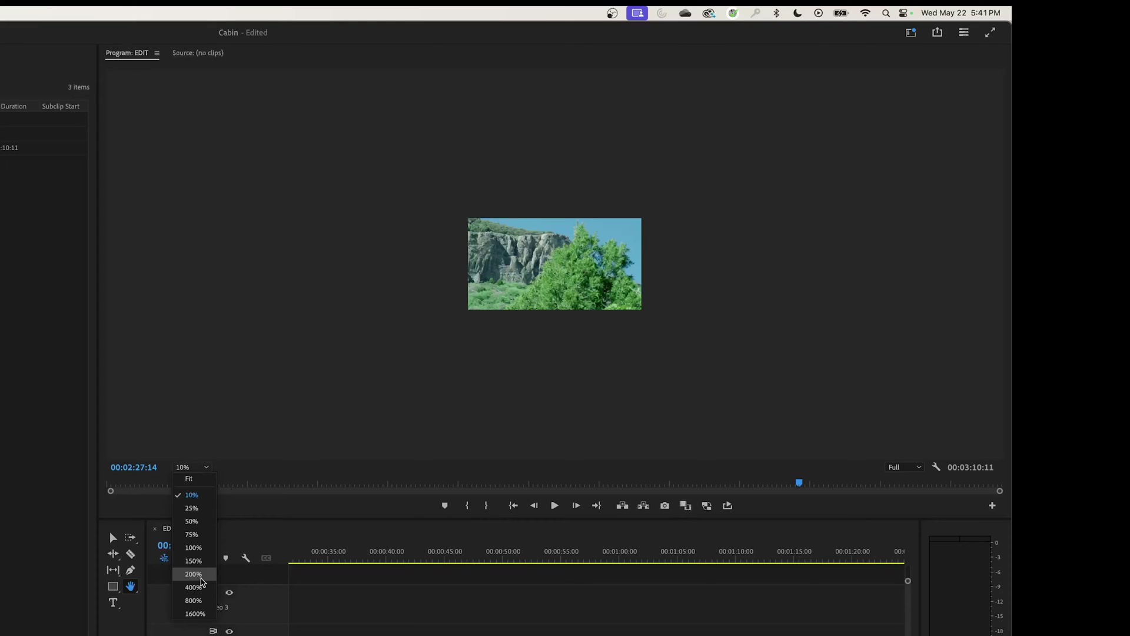
pyautogui.click(201, 573)
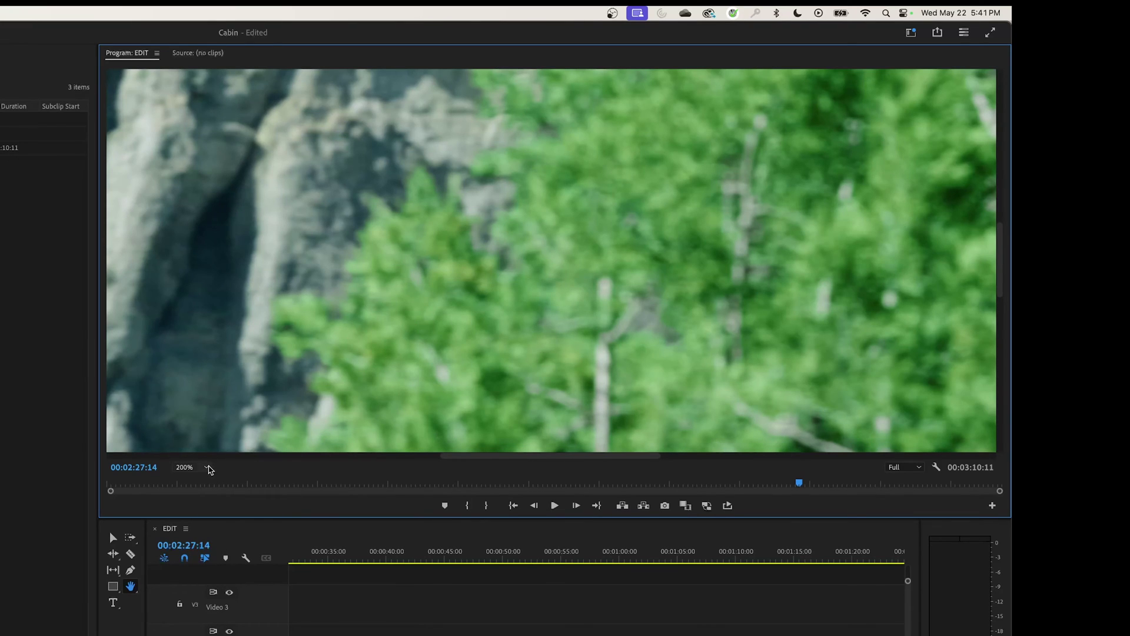
pyautogui.click(203, 467)
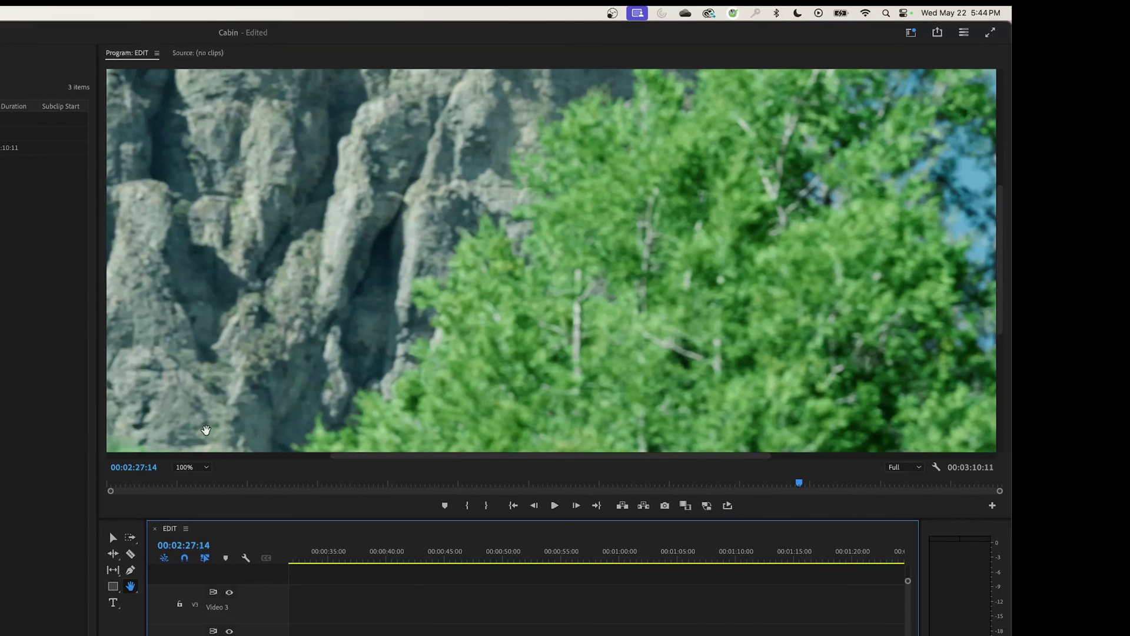
pyautogui.click(206, 430)
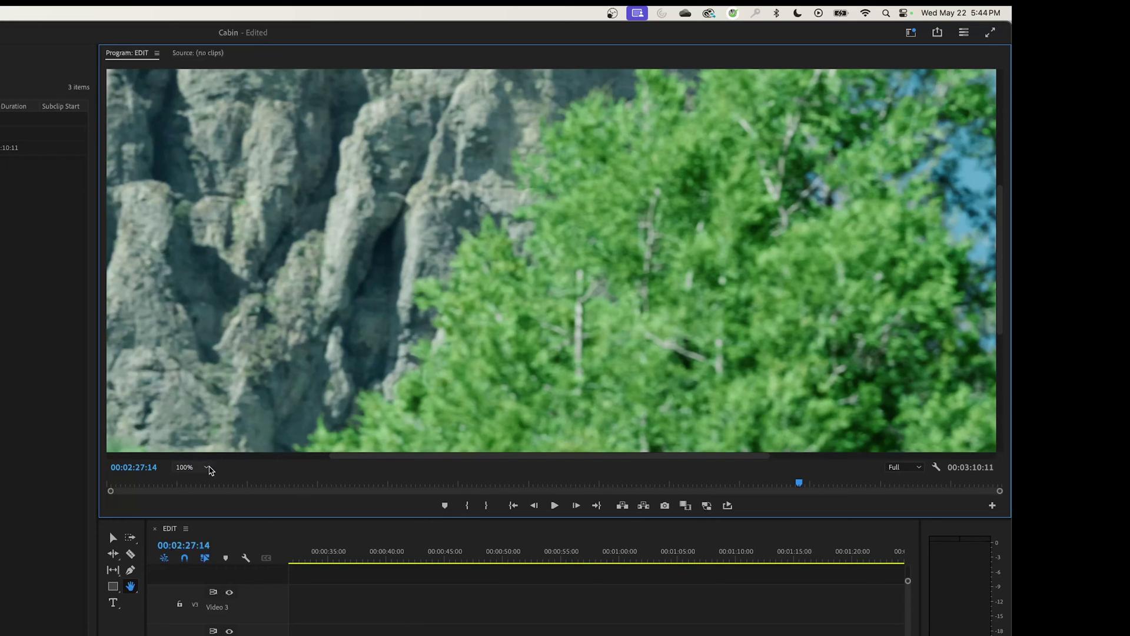
pyautogui.click(206, 468)
pyautogui.click(207, 522)
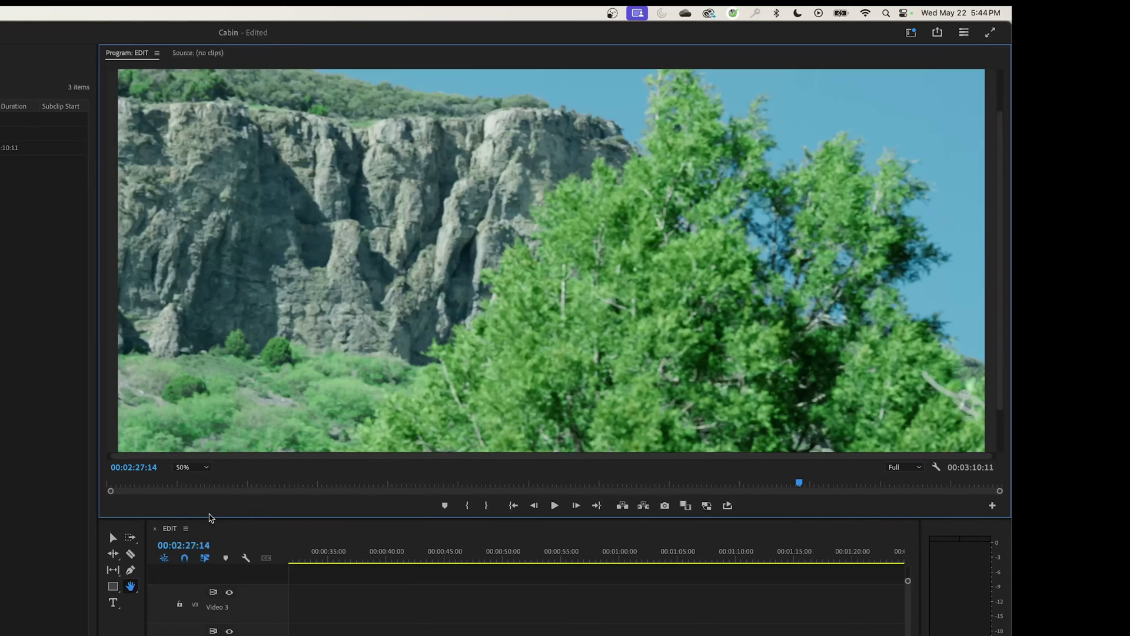
pyautogui.click(198, 467)
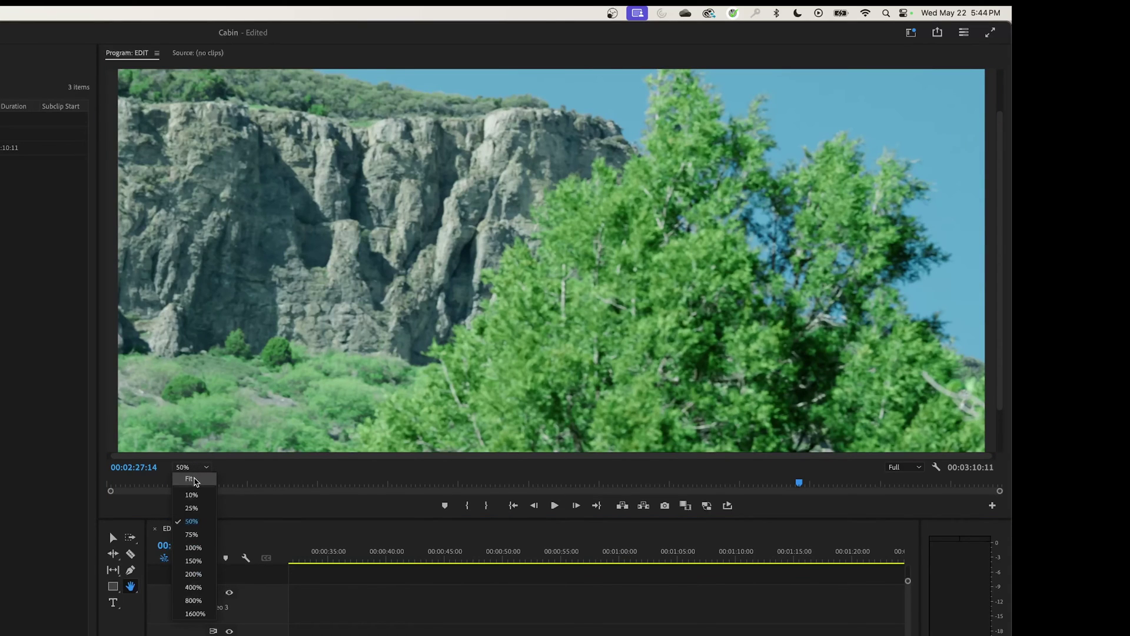
pyautogui.click(197, 480)
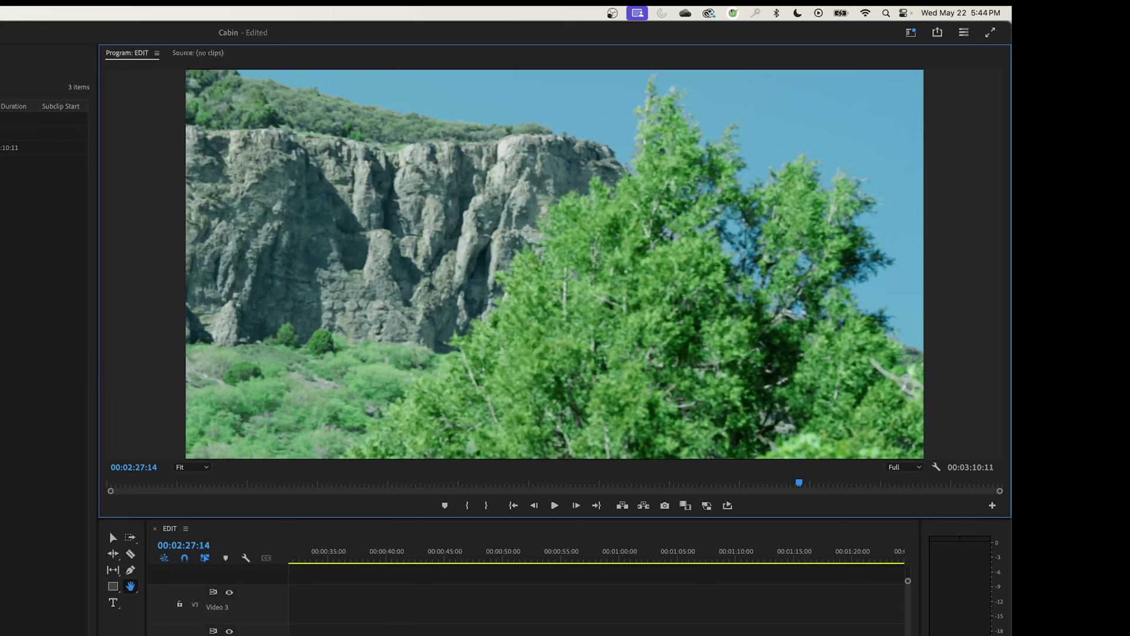
# Magnify the Program Monitor to 200% and Hand-drag across the rock face.
pyautogui.click(191, 467)
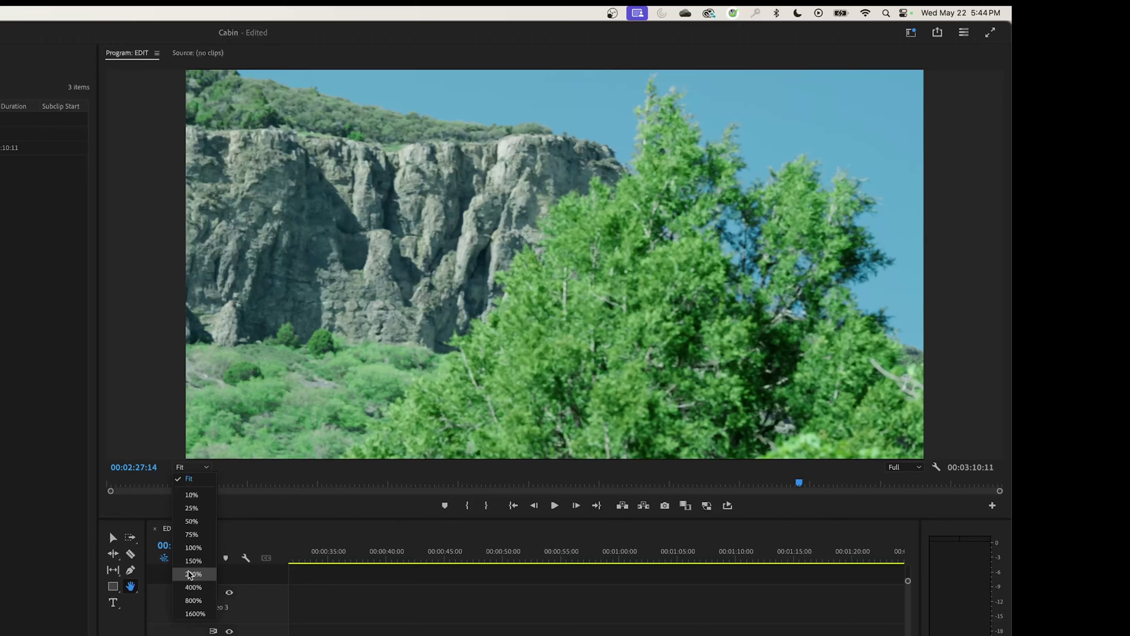
pyautogui.click(189, 574)
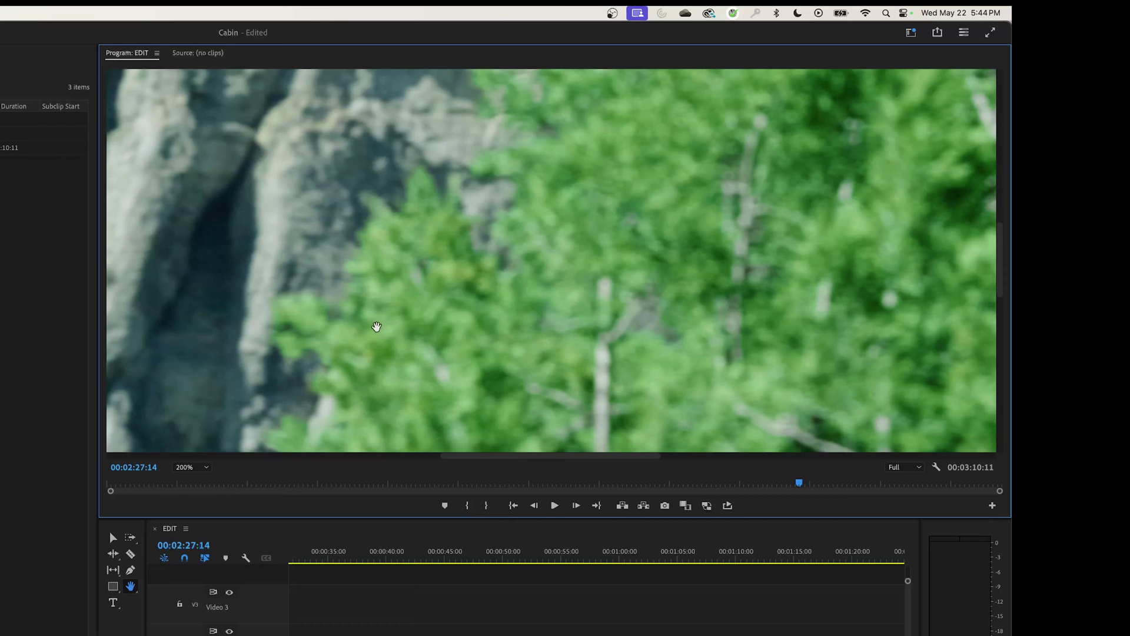
pyautogui.moveTo(290, 239); pyautogui.dragTo(581, 279)
pyautogui.moveTo(298, 236); pyautogui.dragTo(565, 260)
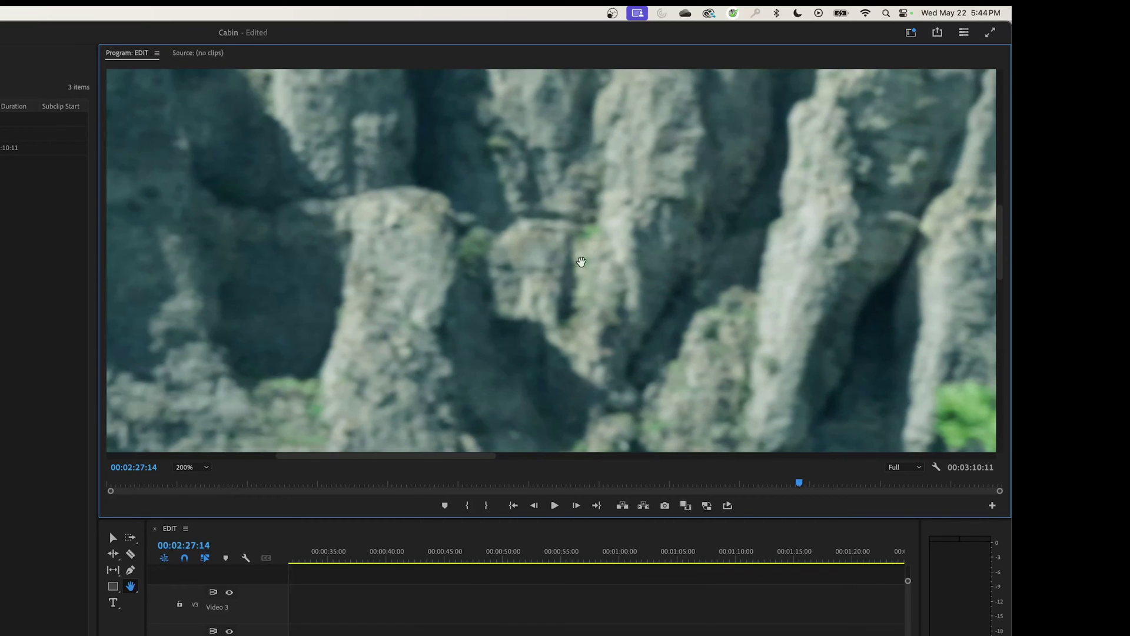
pyautogui.moveTo(374, 253); pyautogui.dragTo(472, 244)
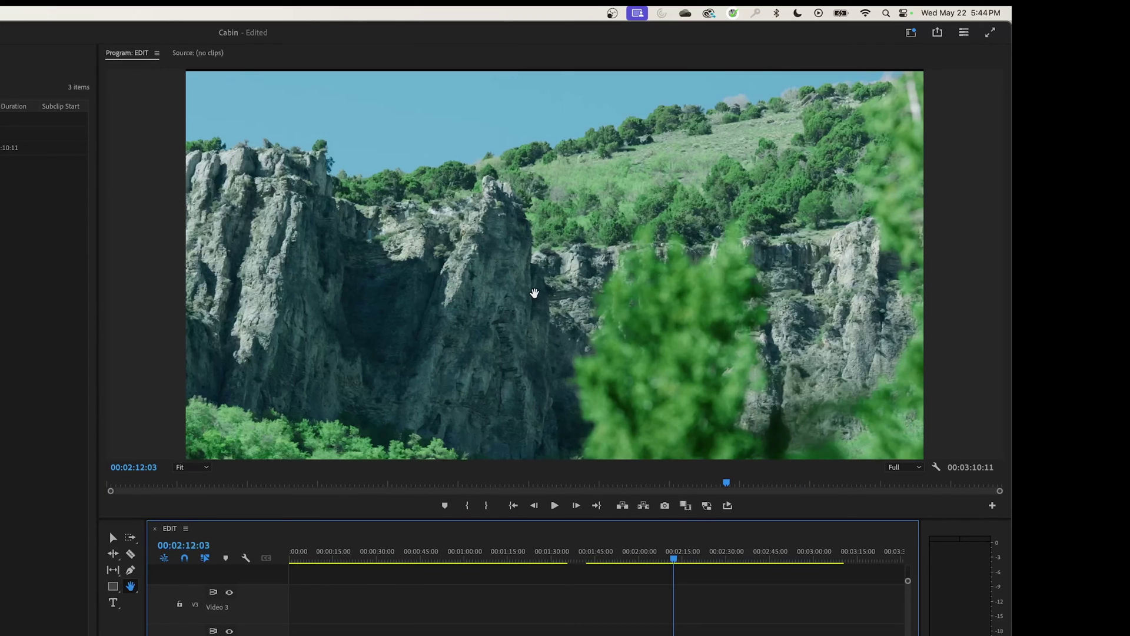
# Switch to the Editing workspace, select clip P1000117, and add a free-draw bezier opacity mask.
pyautogui.click(286, 5)
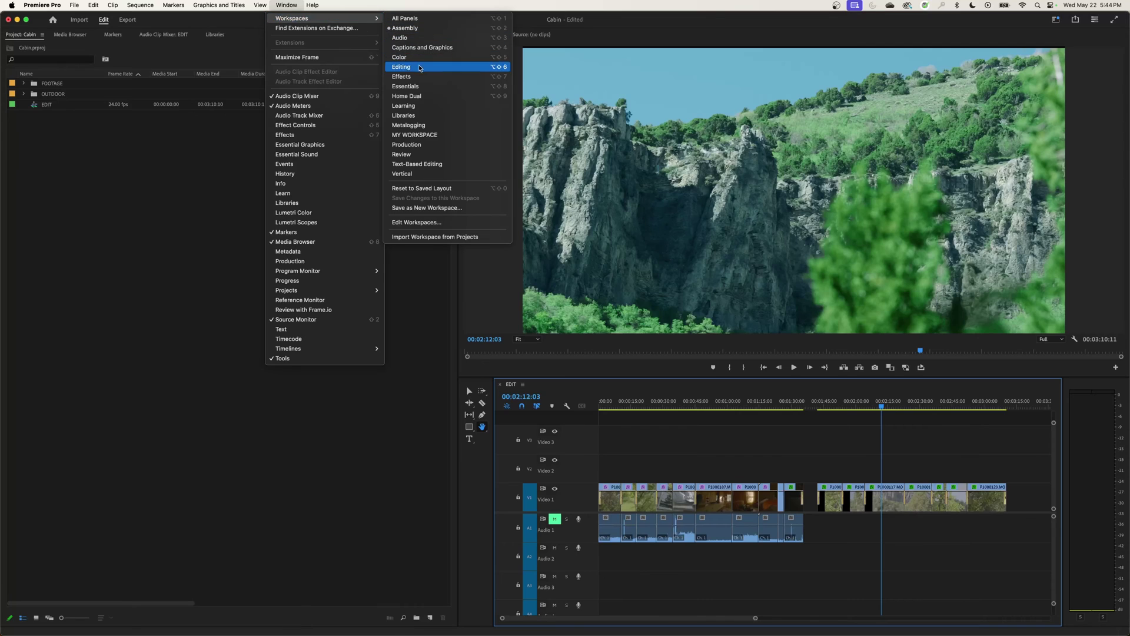
pyautogui.click(141, 108)
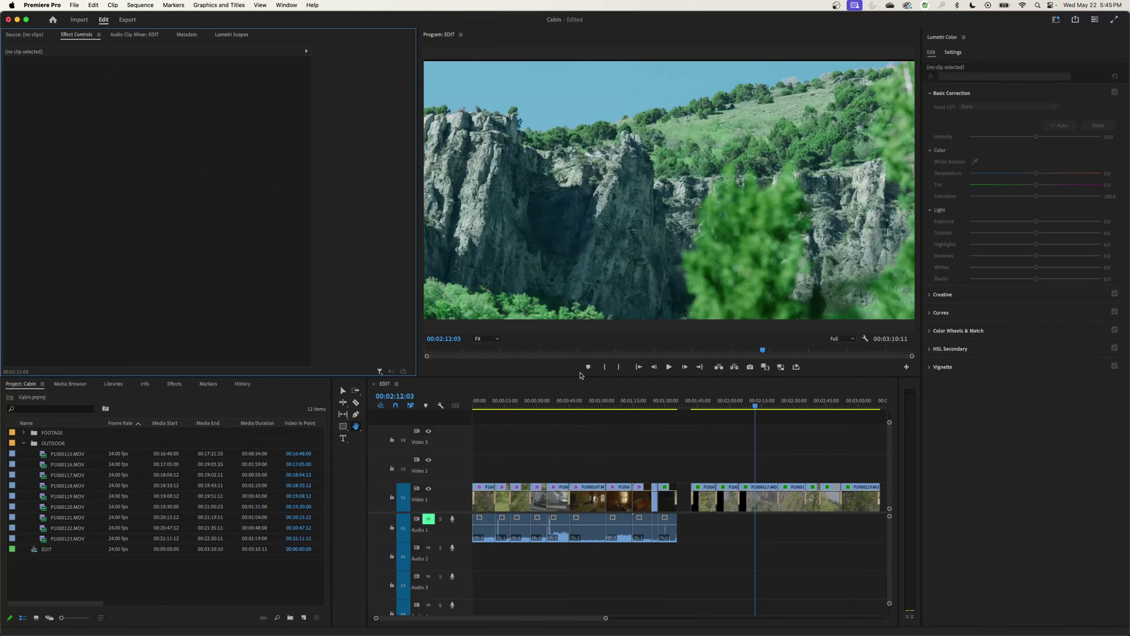
pyautogui.press('v')
pyautogui.click(759, 504)
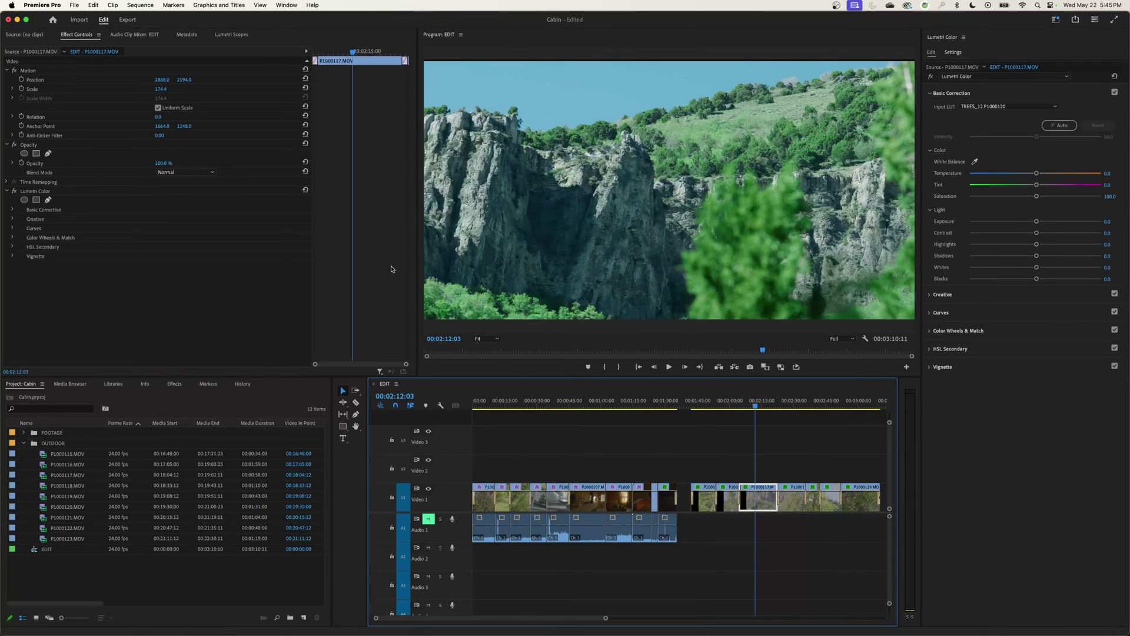
pyautogui.click(92, 214)
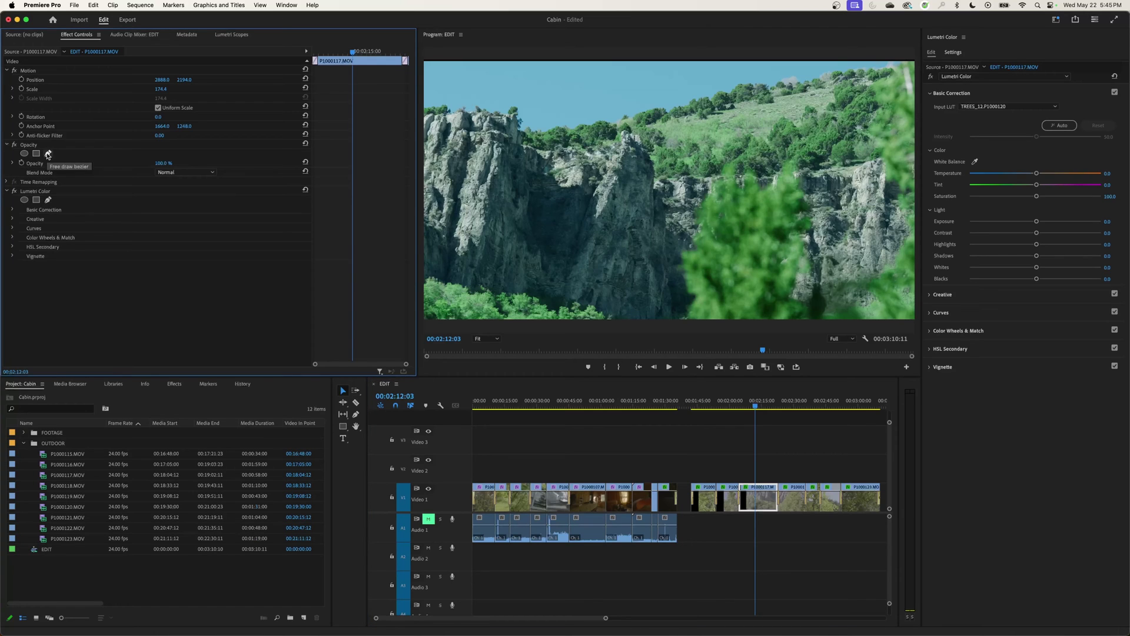
pyautogui.click(48, 153)
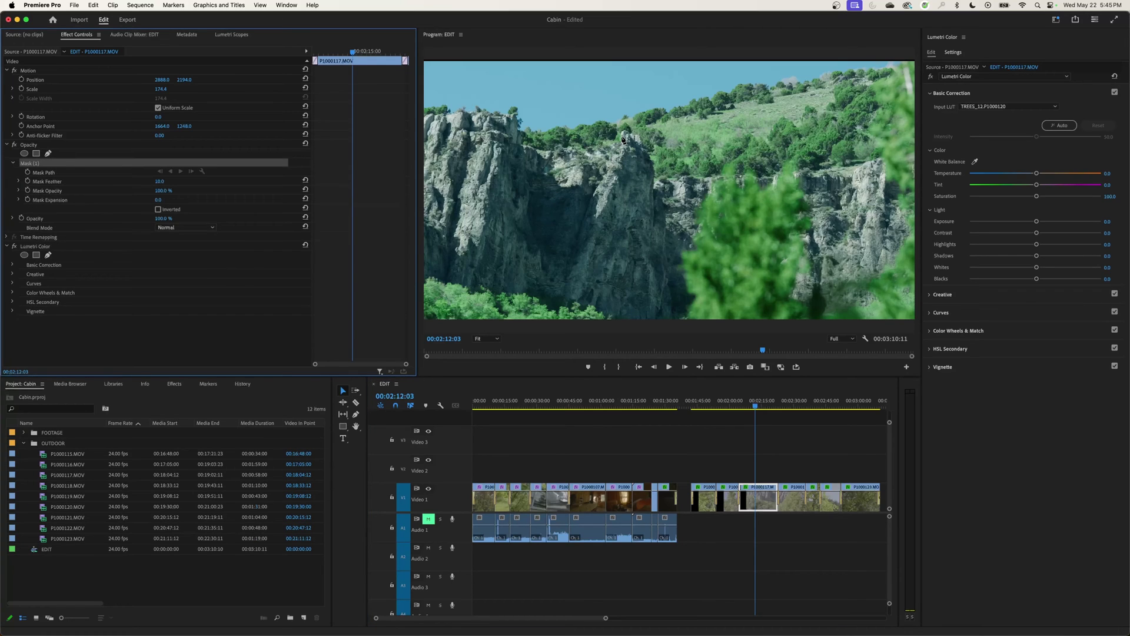
# Trace a closed Mask (1) point by point around the central rock spire.
pyautogui.click(622, 138)
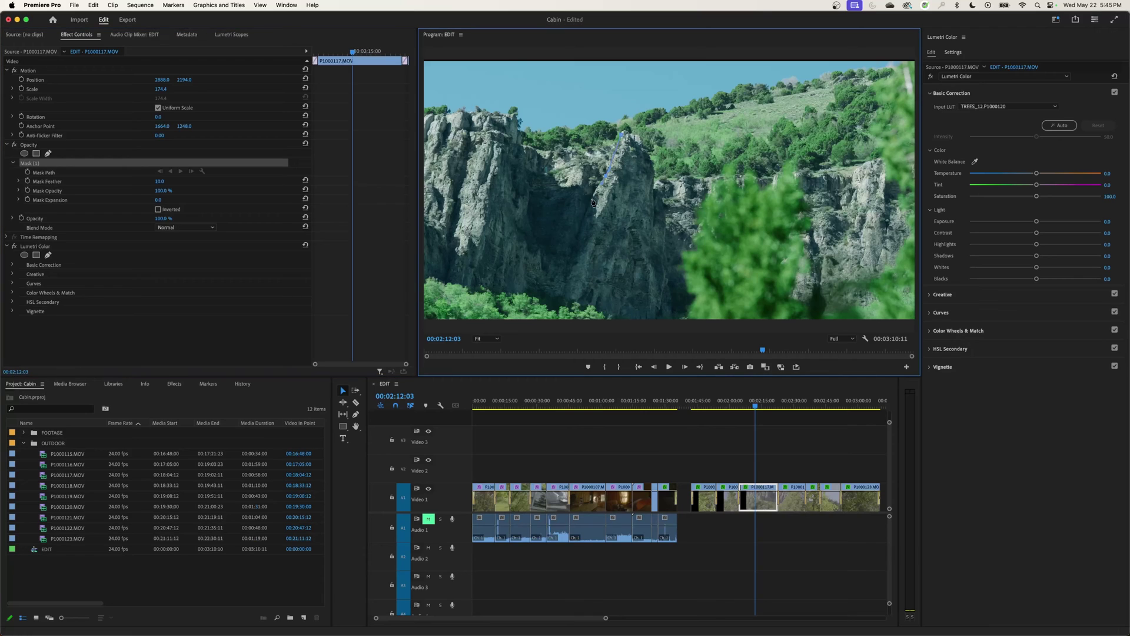
pyautogui.click(585, 228)
pyautogui.click(572, 282)
pyautogui.click(585, 306)
pyautogui.click(604, 312)
pyautogui.click(624, 319)
pyautogui.click(681, 300)
pyautogui.click(664, 227)
pyautogui.click(662, 212)
pyautogui.click(656, 186)
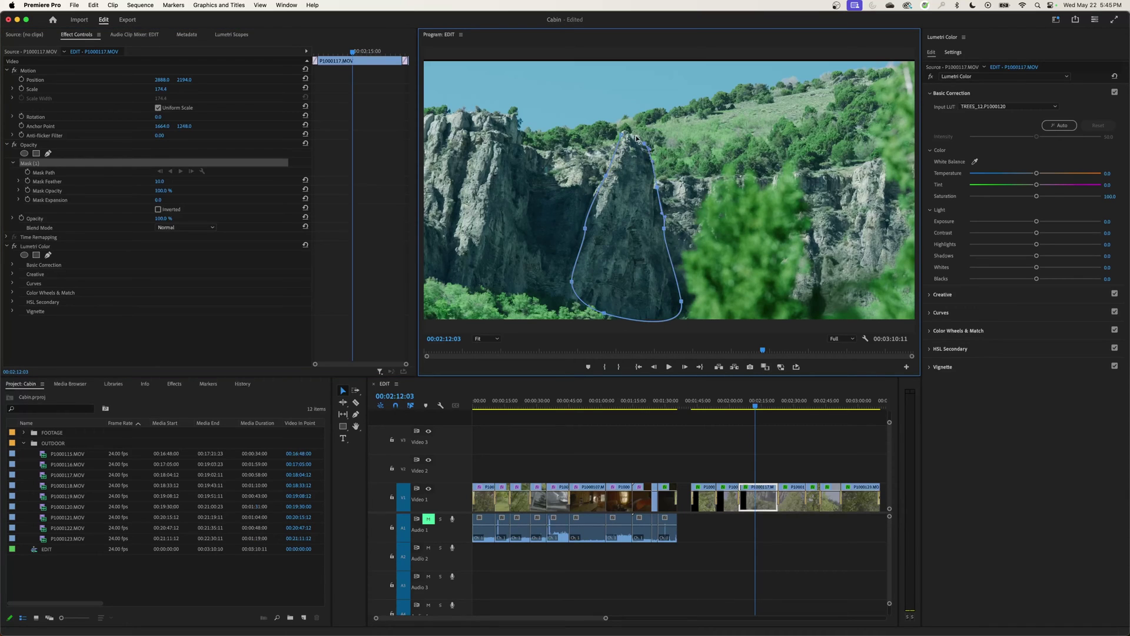
pyautogui.click(623, 137)
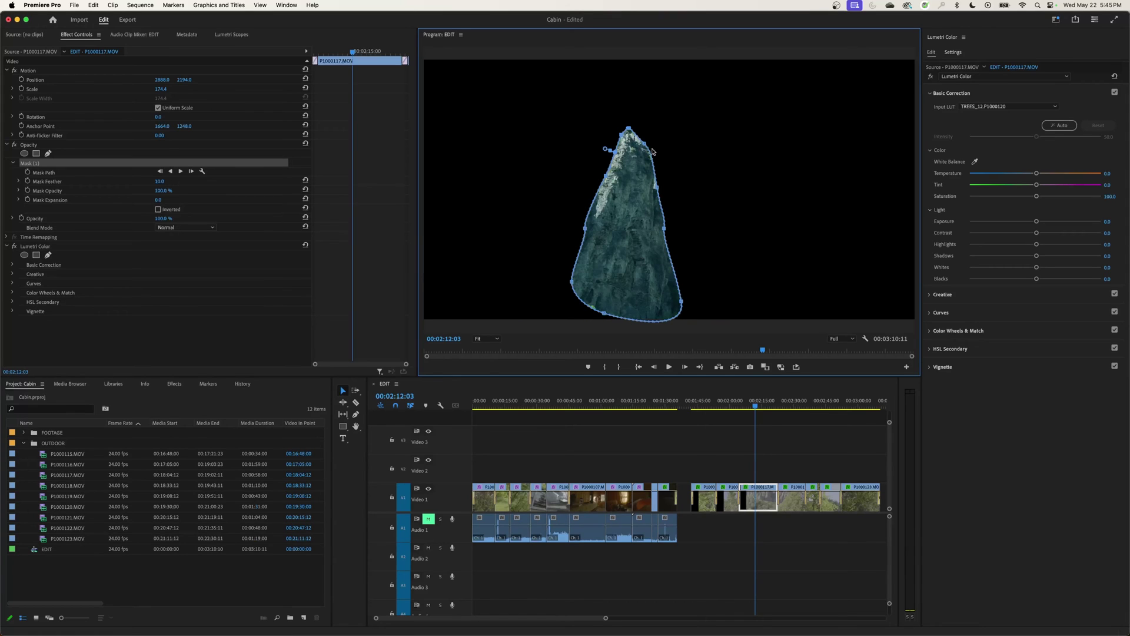
pyautogui.click(486, 339)
# View the masked rock at 100% and pan around it with the Hand tool.
pyautogui.click(492, 401)
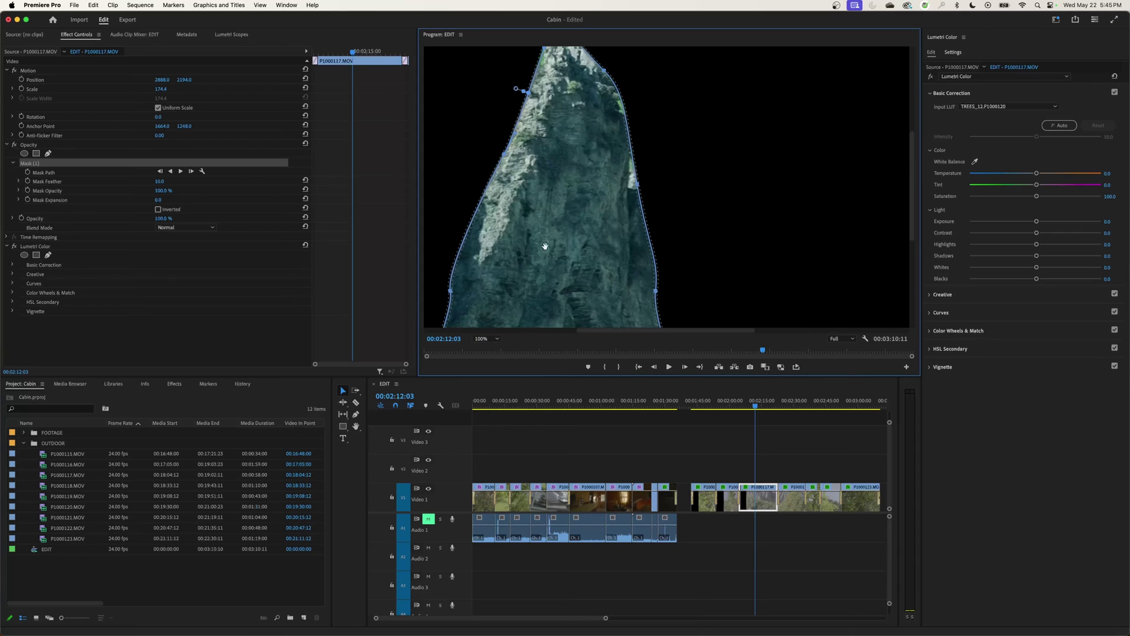
pyautogui.moveTo(552, 183); pyautogui.dragTo(548, 196)
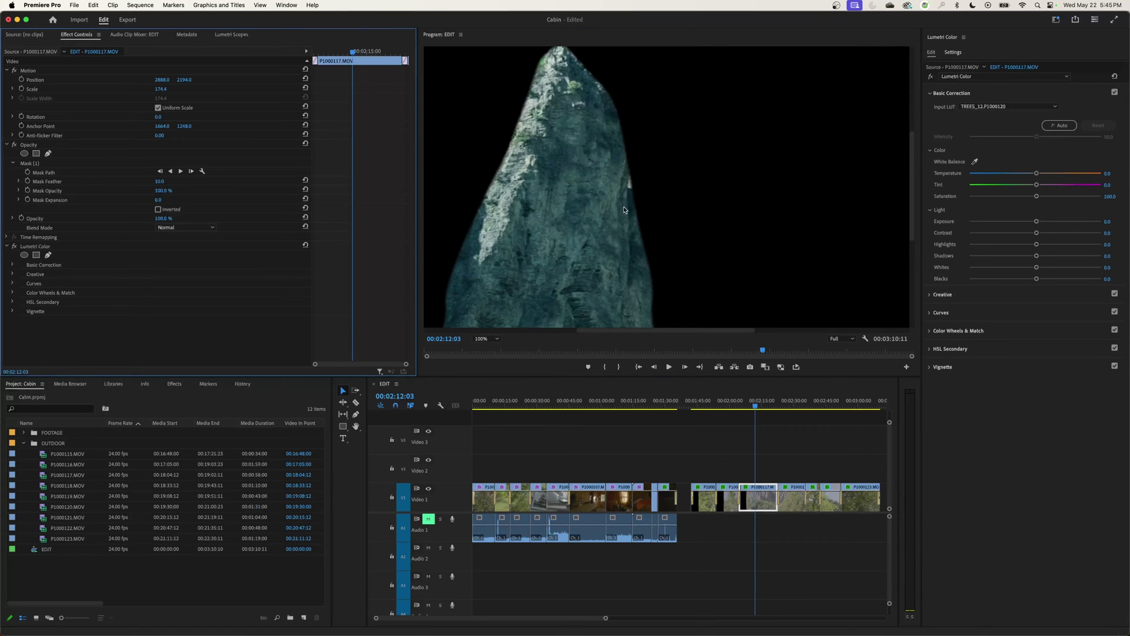
pyautogui.press('h')
pyautogui.moveTo(588, 161); pyautogui.dragTo(629, 253)
# Curve Mask (1)'s right edge around the rock, then delete the mask.
pyautogui.click(41, 164)
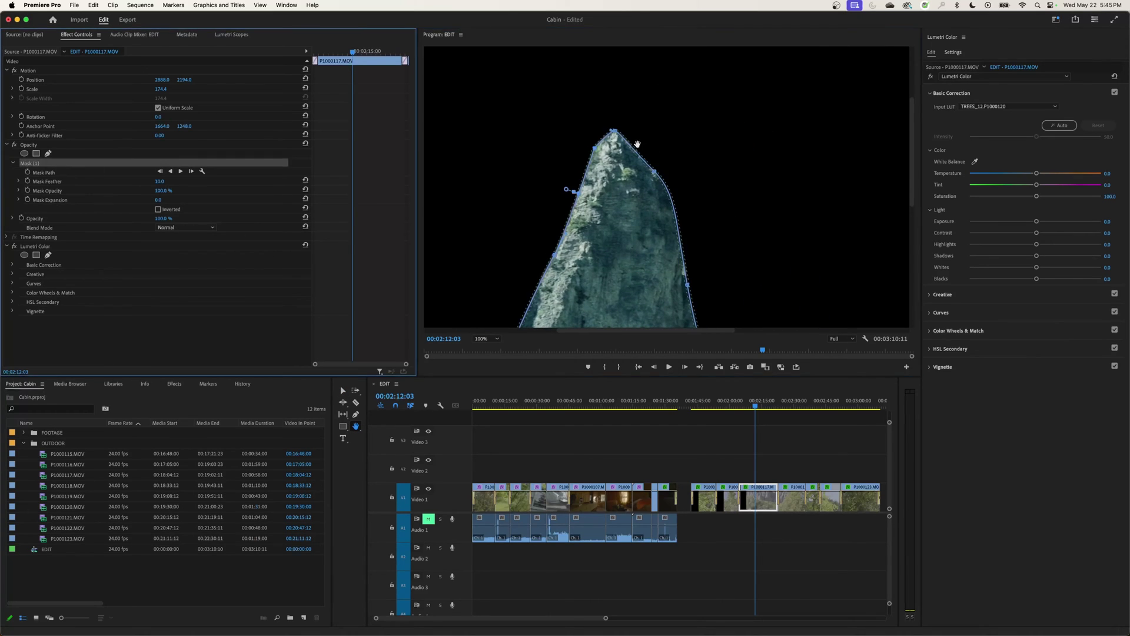
pyautogui.press('v')
pyautogui.moveTo(656, 174); pyautogui.dragTo(678, 190)
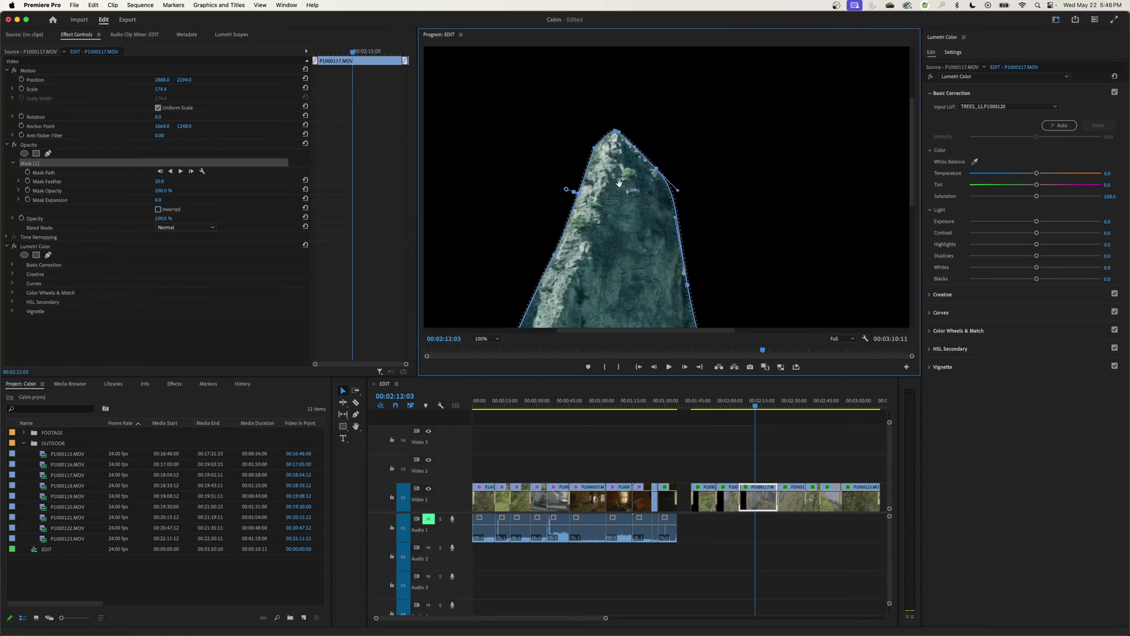
pyautogui.click(41, 164)
pyautogui.press('Delete')
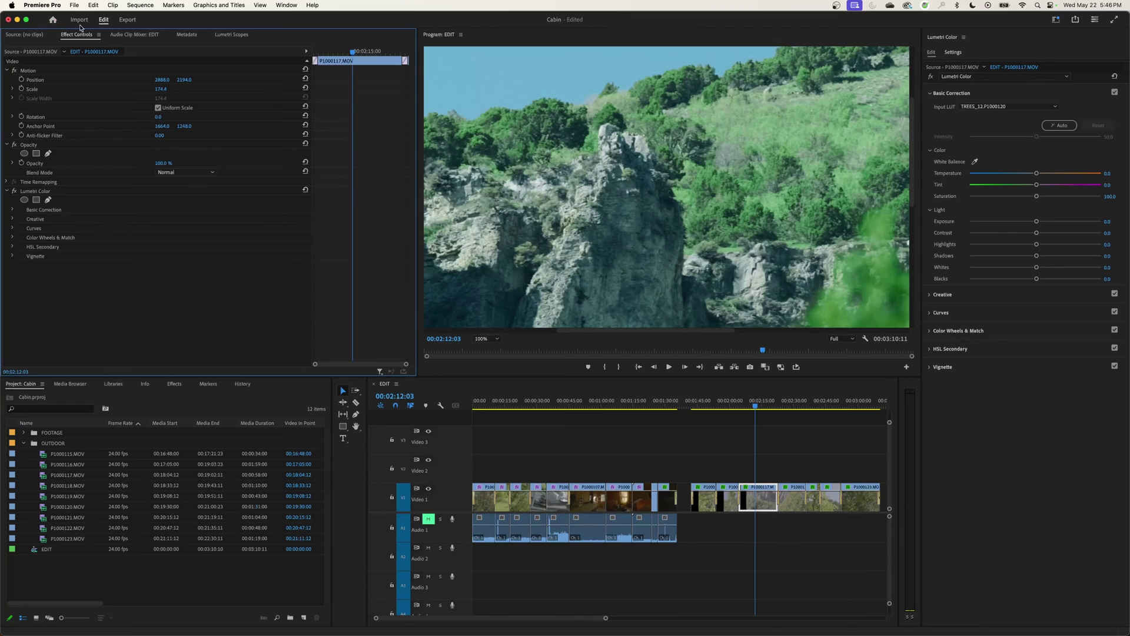
# Open Keyboard Shortcuts, filter to 'zoom', and select Program Monitor Panel's Zoom Monitor In.
pyautogui.click(482, 339)
pyautogui.click(483, 348)
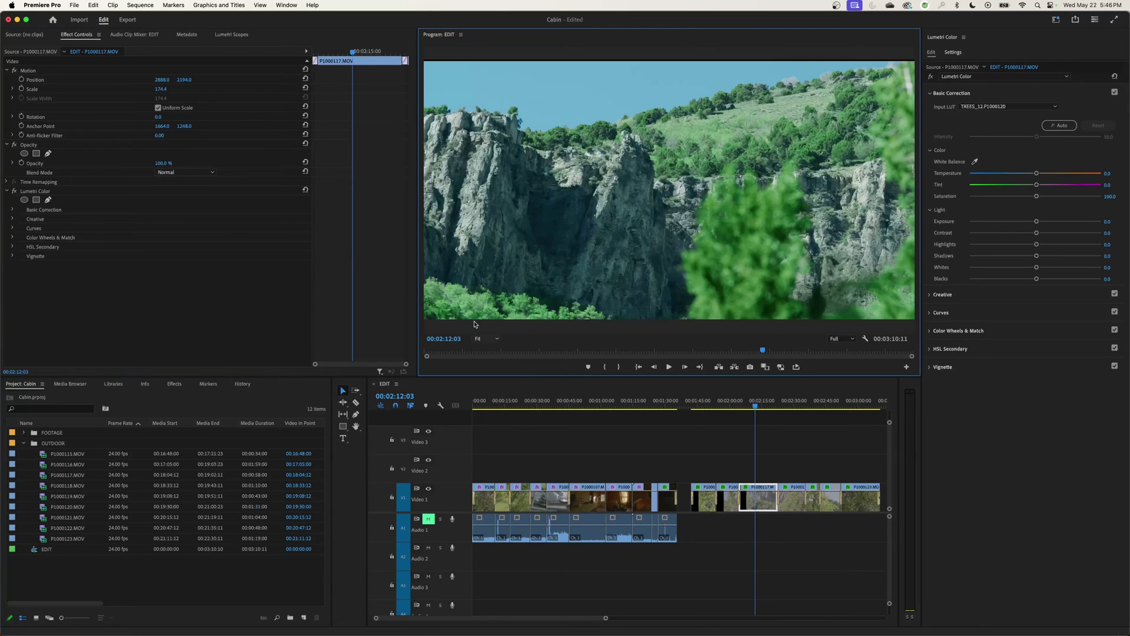
pyautogui.click(40, 5)
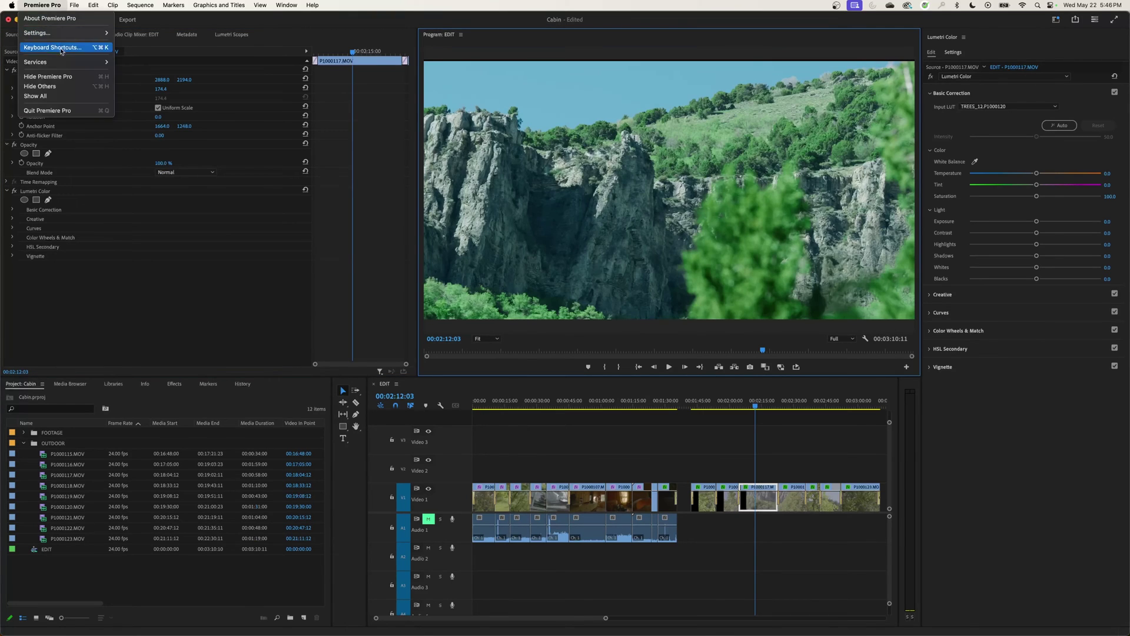
pyautogui.click(72, 49)
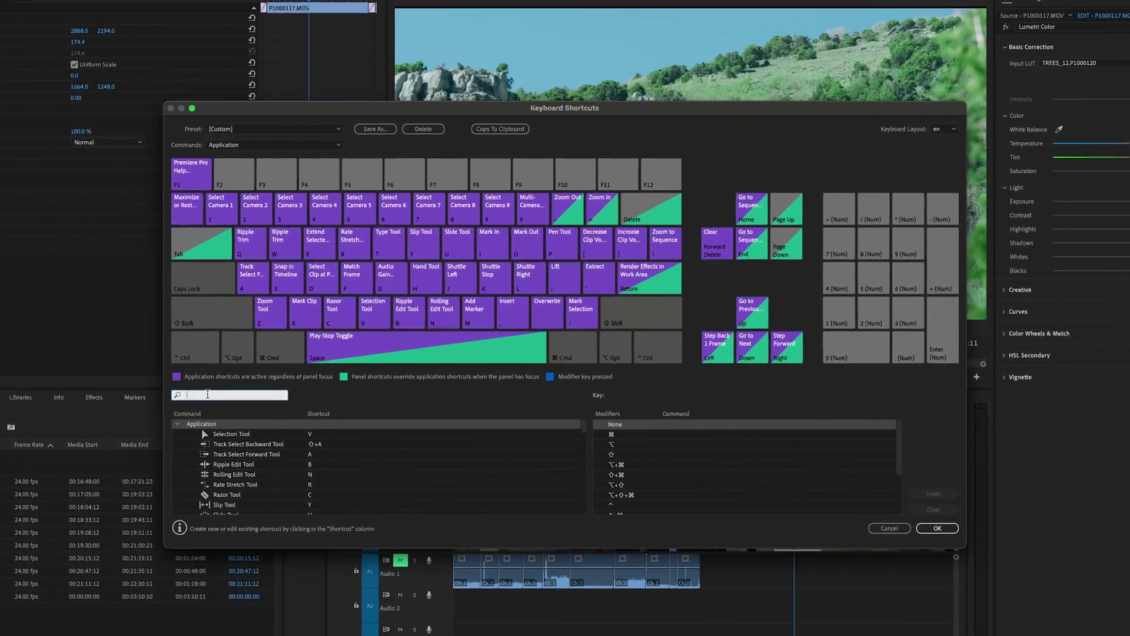
pyautogui.write('zoom')
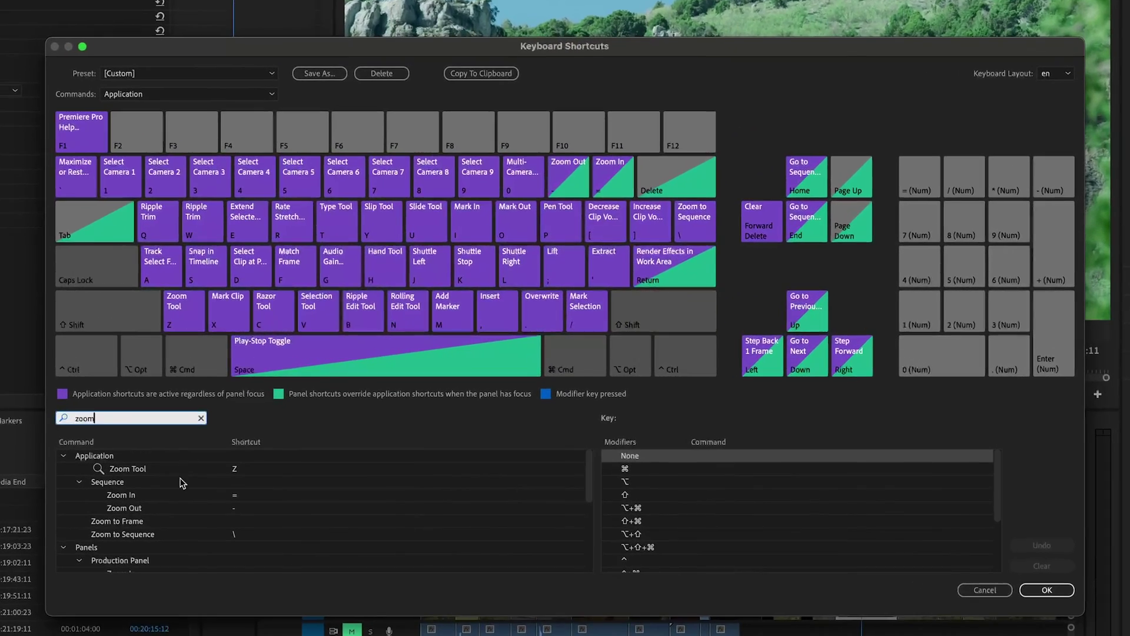
pyautogui.scroll(-3, 256, 527)
pyautogui.scroll(-4, 252, 532)
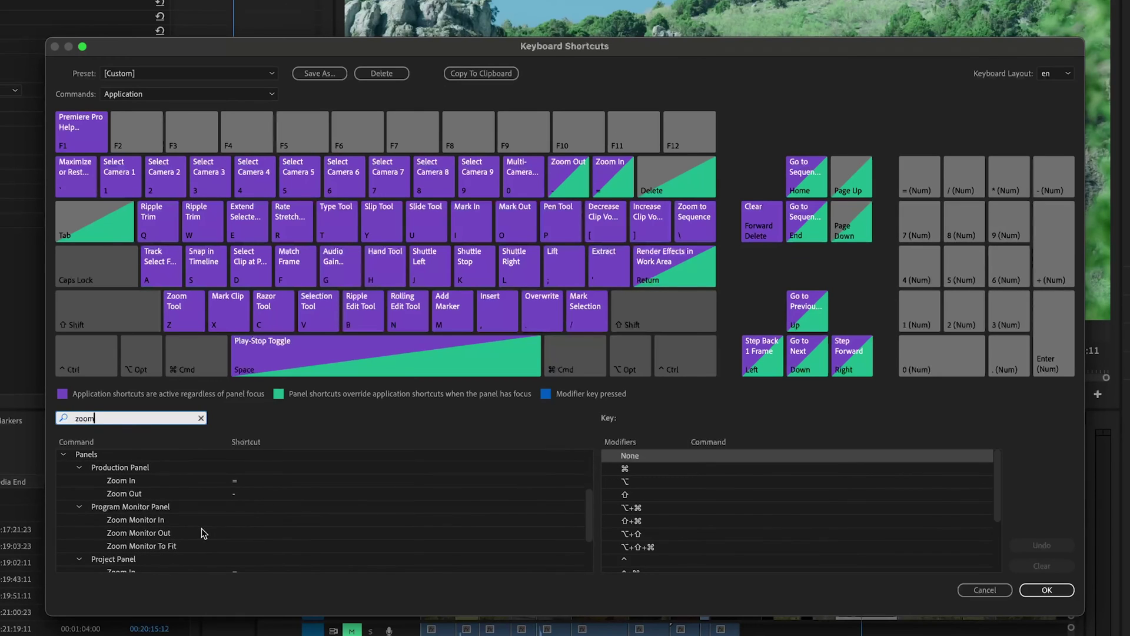
pyautogui.click(233, 521)
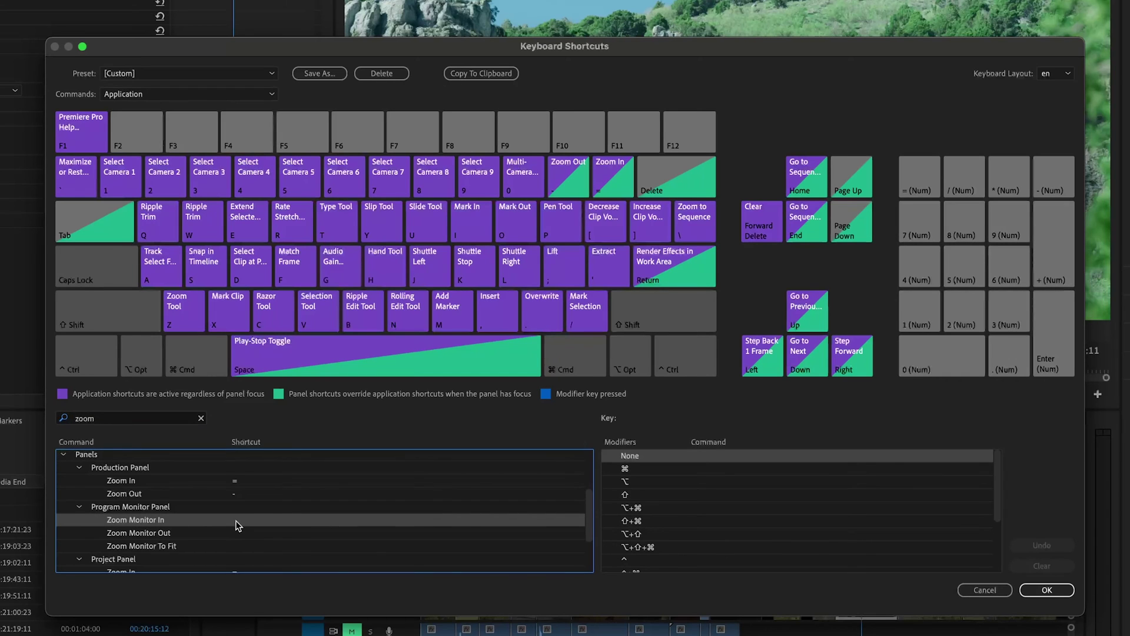
# Assign Cmd+= to Zoom Monitor In and Cmd+- to Zoom Monitor Out.
pyautogui.click(236, 521)
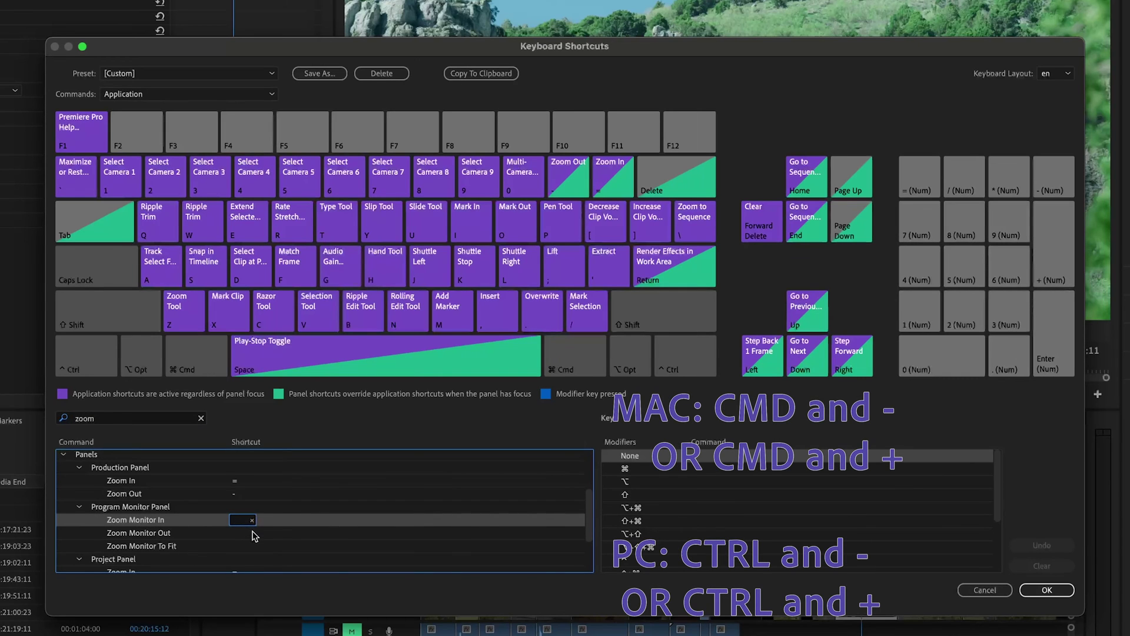
pyautogui.press('super')
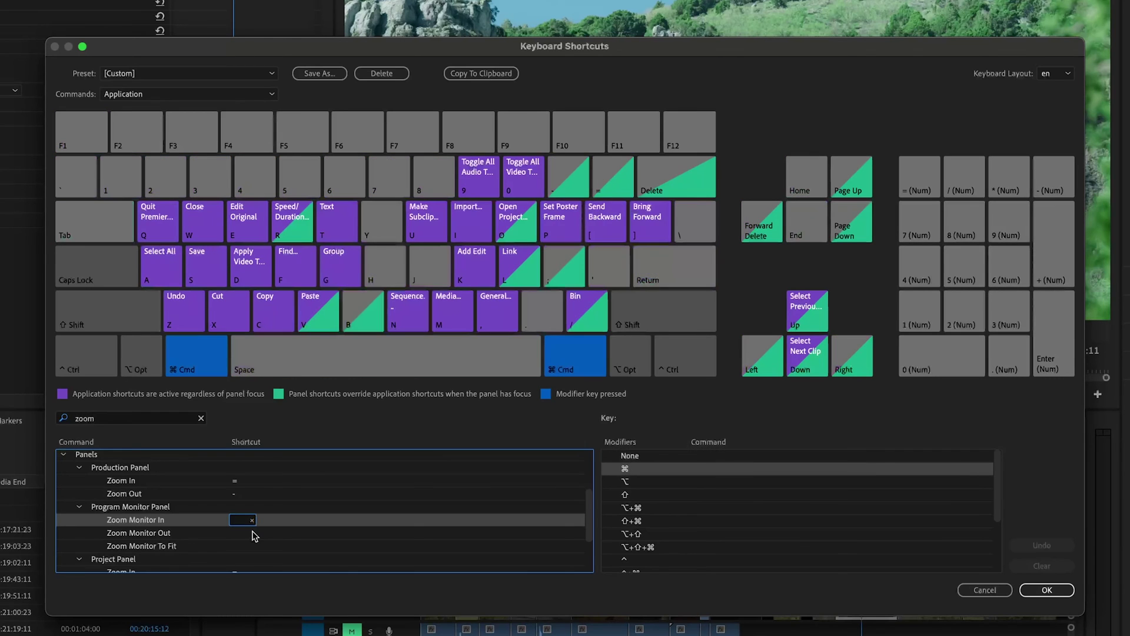
pyautogui.press('super+equal')
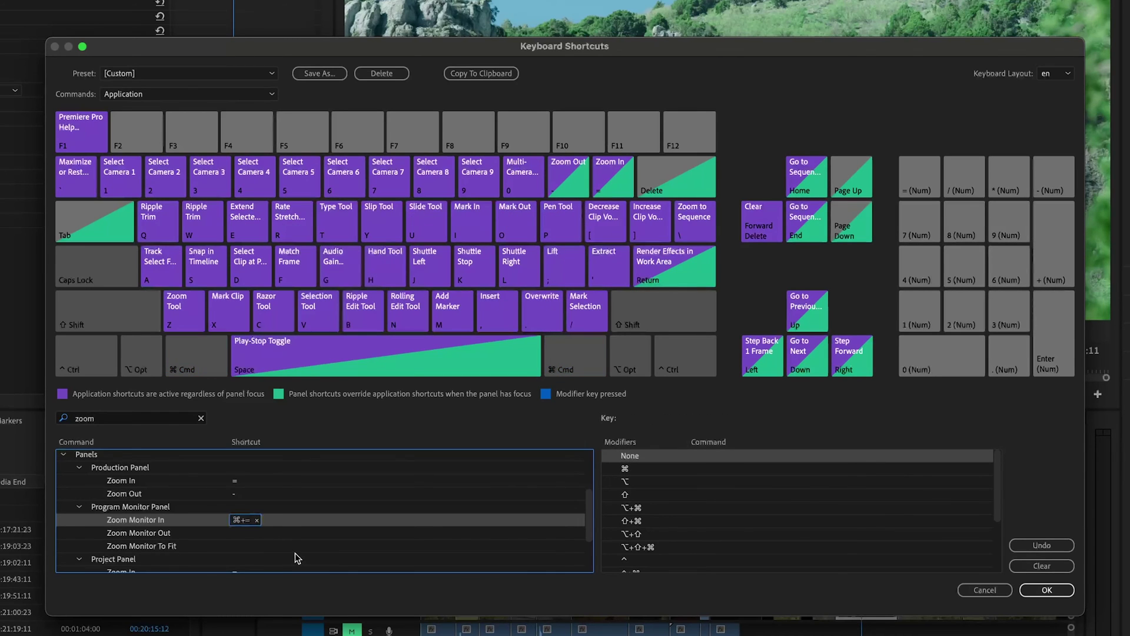
pyautogui.click(236, 533)
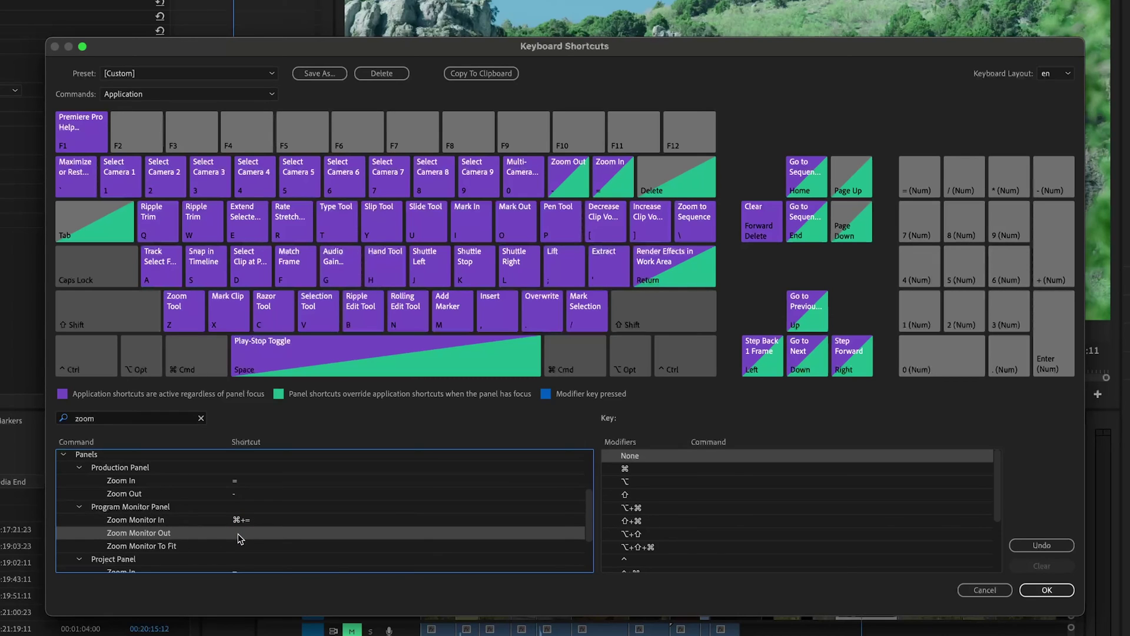
pyautogui.click(239, 533)
pyautogui.press('super+minus')
# Assign Shift+Z to Zoom Monitor To Fit and save the shortcuts with OK.
pyautogui.click(237, 551)
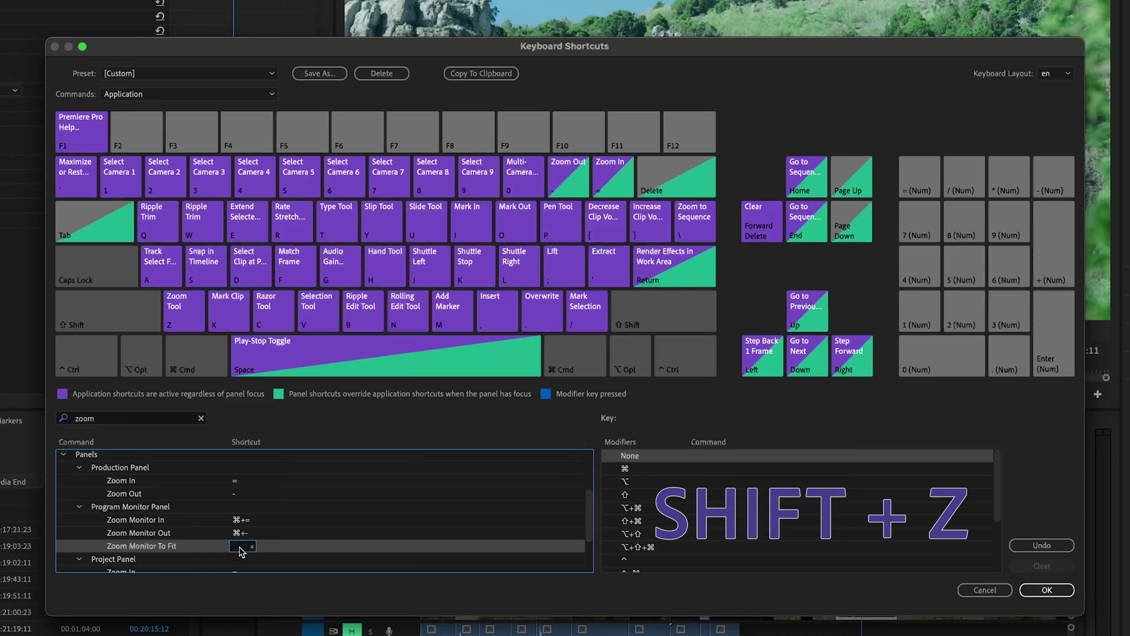
pyautogui.click(239, 546)
pyautogui.hotkey('shift', 'z')
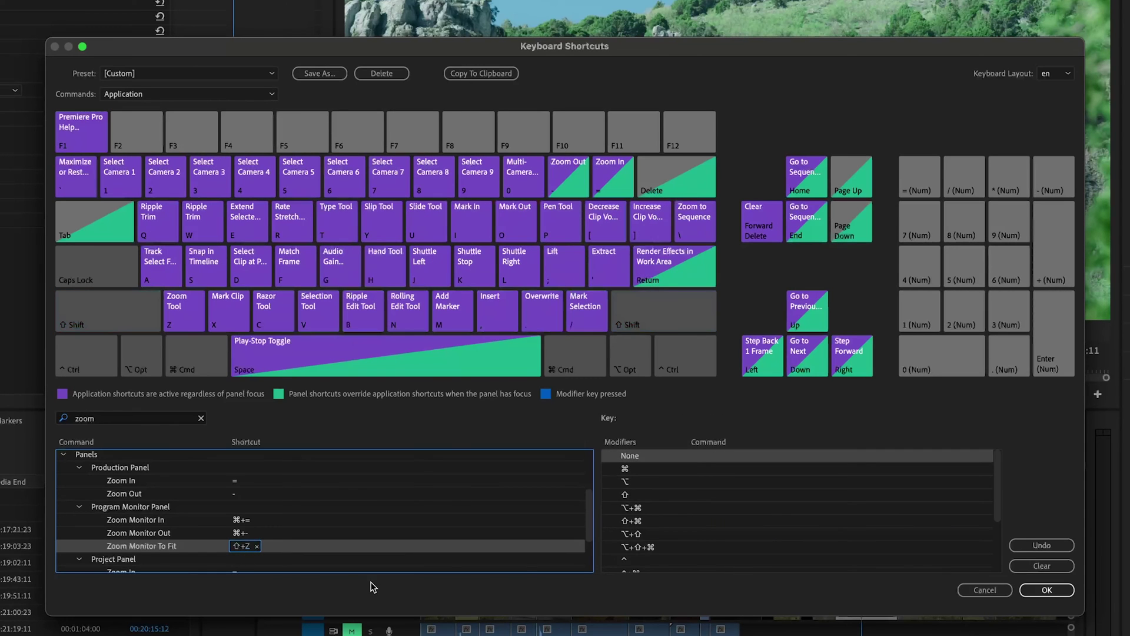
pyautogui.click(1026, 589)
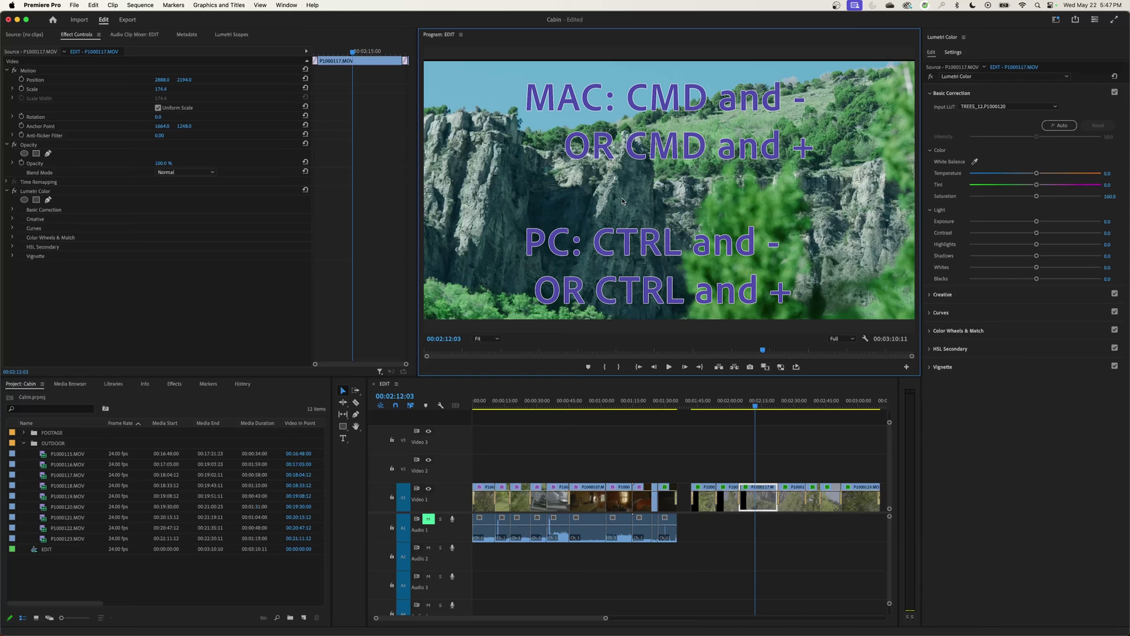
# Magnify the cliff shot to 150%, pan to the sky and trees with the Hand tool, then fit it.
pyautogui.press('super+equal')
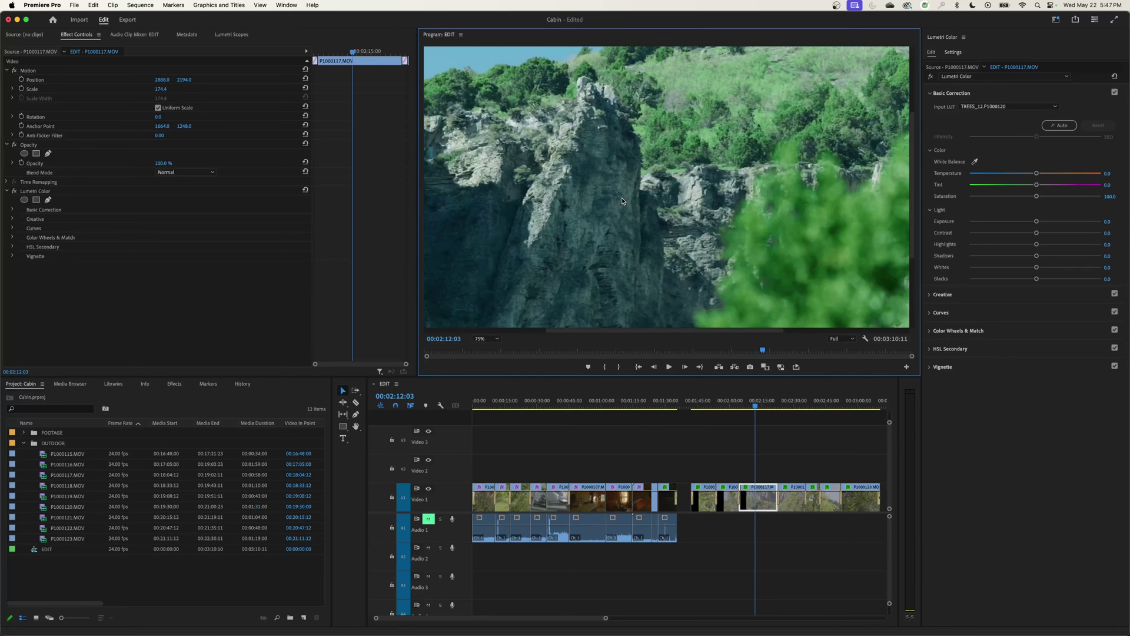
pyautogui.press('super+equal')
pyautogui.press('super+equal')
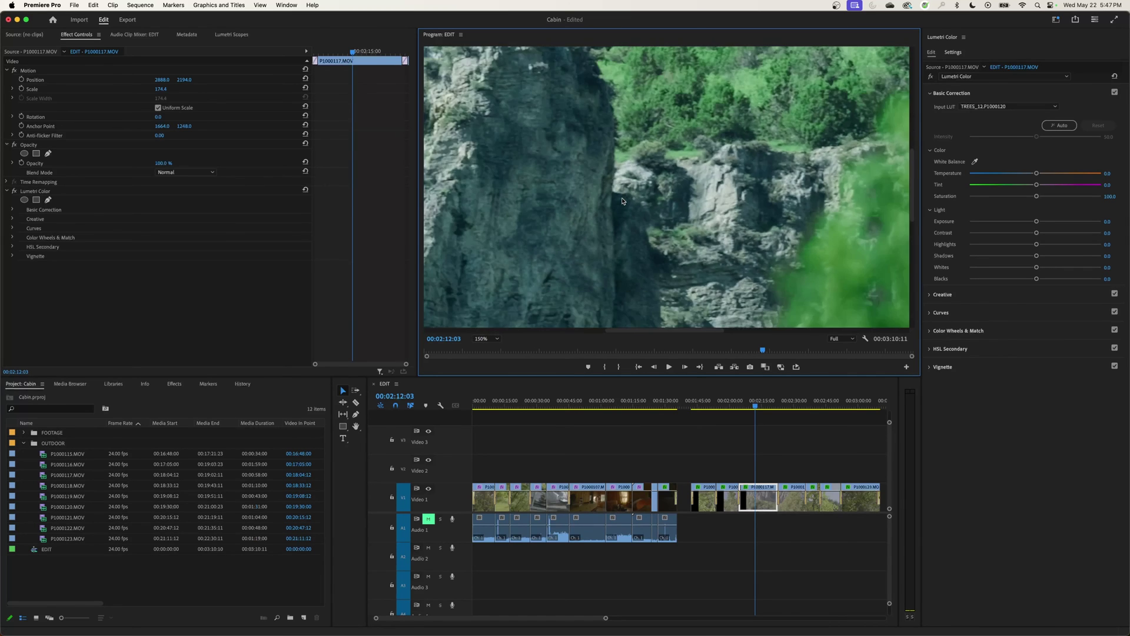
pyautogui.press('h')
pyautogui.moveTo(547, 131); pyautogui.dragTo(623, 283)
pyautogui.hotkey('shift', '/')
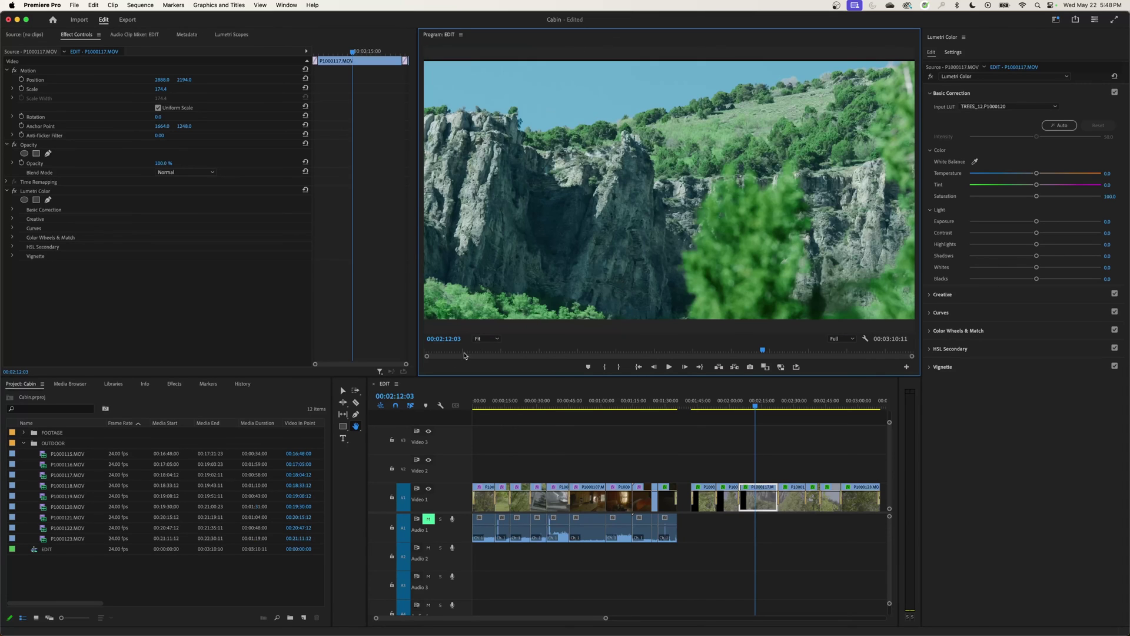
# Dismiss the zoom-level list at Fit, scroll-zoom the Program Monitor to 75%, then return to Fit.
pyautogui.click(494, 340)
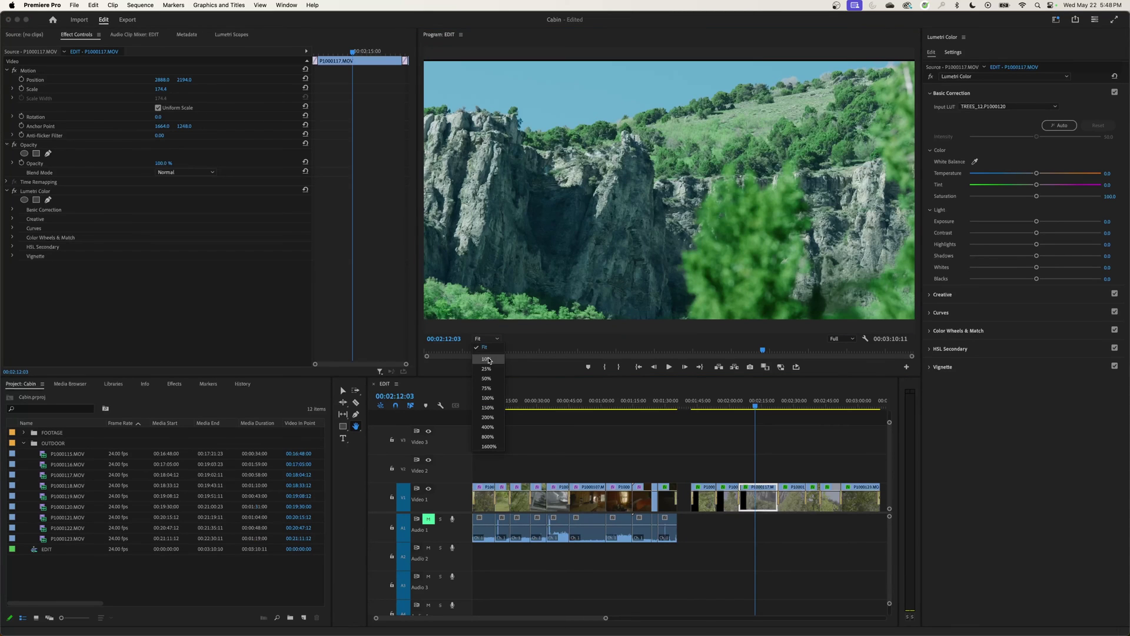
pyautogui.click(629, 219)
pyautogui.scroll(5, 629, 219)
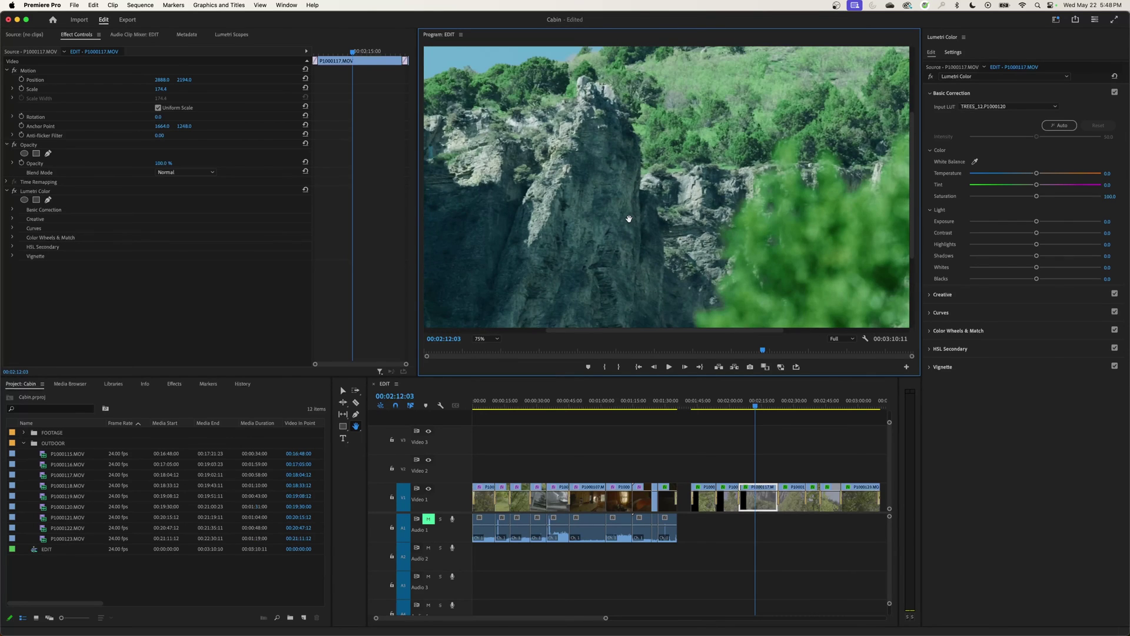
pyautogui.hotkey('shift', 'z')
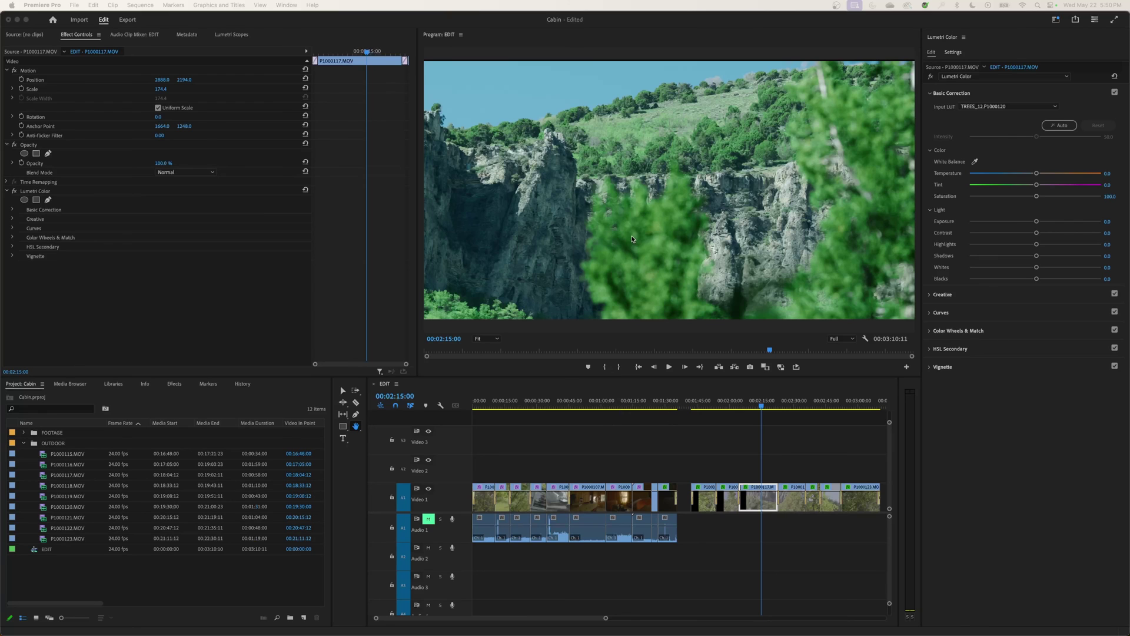
# Scrub the playhead back to 00:01:01:20 on the cabin interior and zoom the timeline in.
pyautogui.click(634, 250)
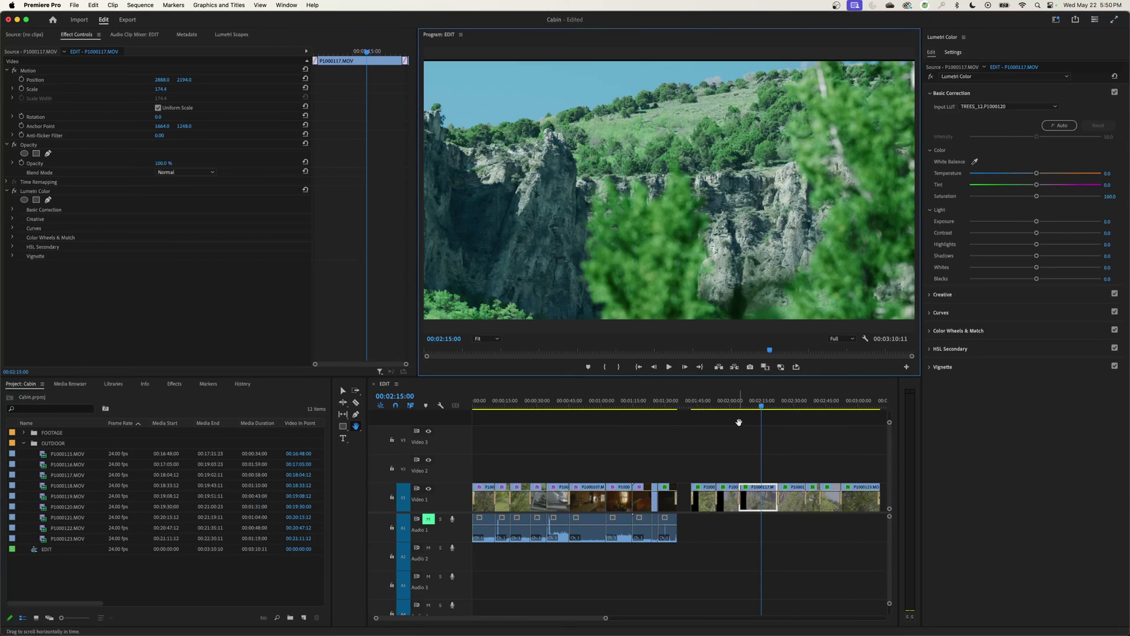
pyautogui.moveTo(750, 406); pyautogui.dragTo(578, 486)
pyautogui.press('=')
pyautogui.press('=')
pyautogui.press('=')
# Scroll-zoom and pan the Program Monitor, then check the Hand/Zoom flyout, keeping the Hand tool.
pyautogui.click(597, 301)
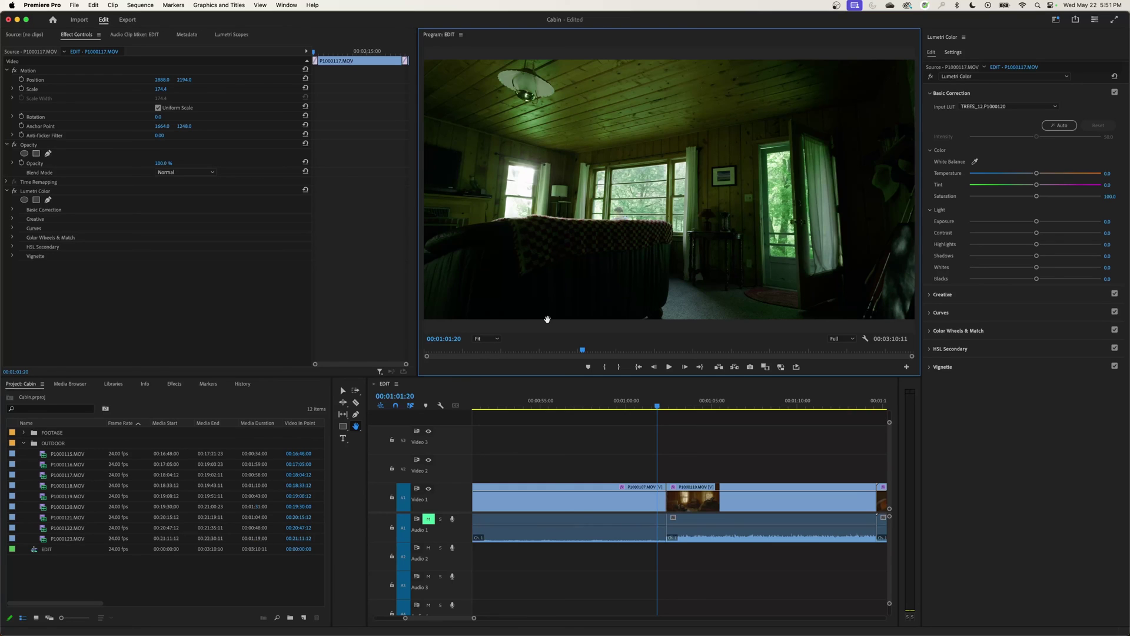
pyautogui.scroll(5, 547, 319)
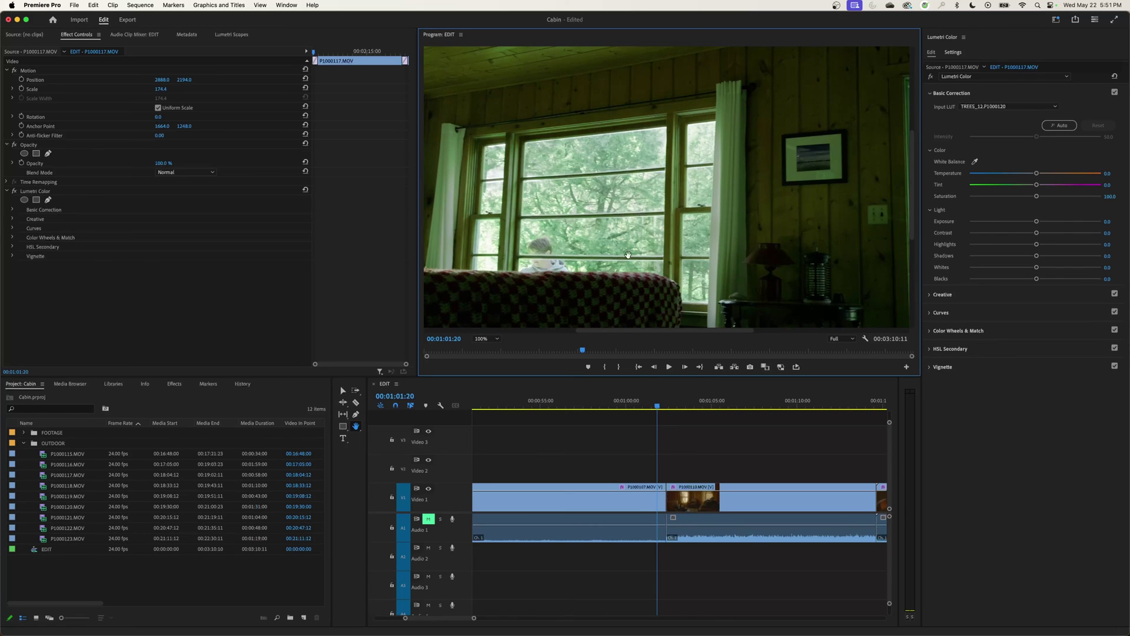
pyautogui.hscroll(4, 668, 252)
pyautogui.scroll(4, 706, 241)
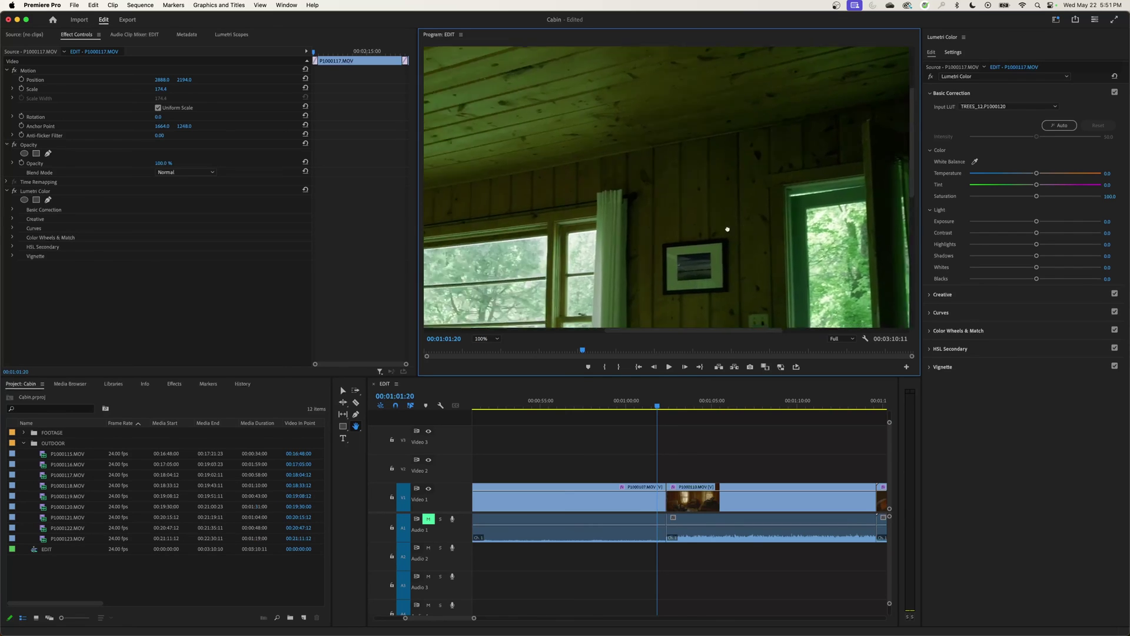
pyautogui.scroll(-5, 748, 230)
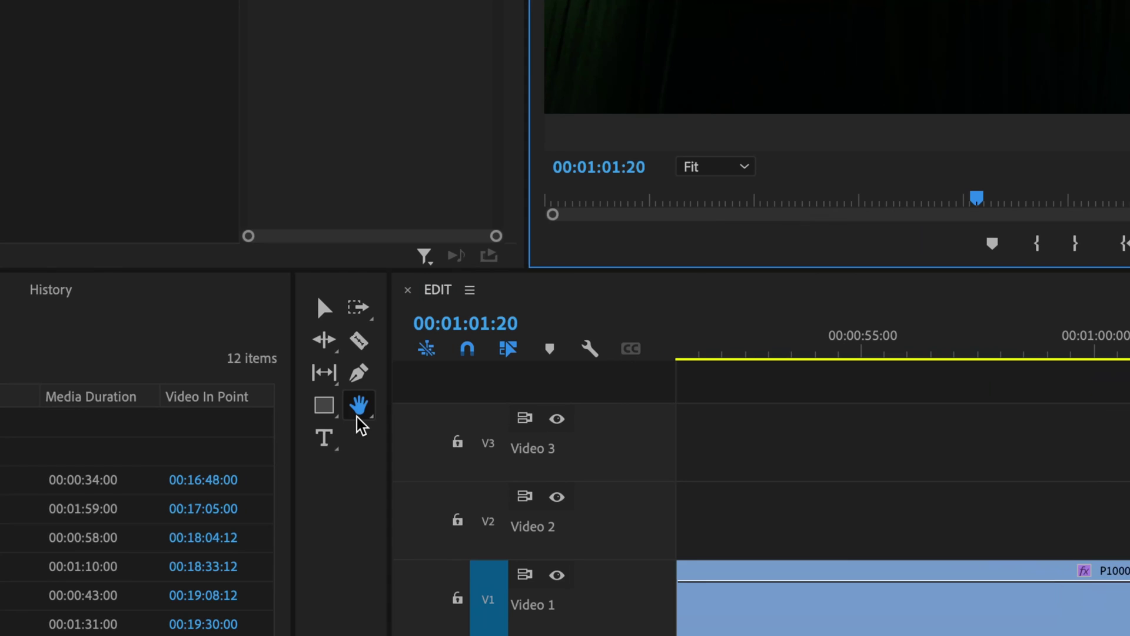
pyautogui.click(358, 415)
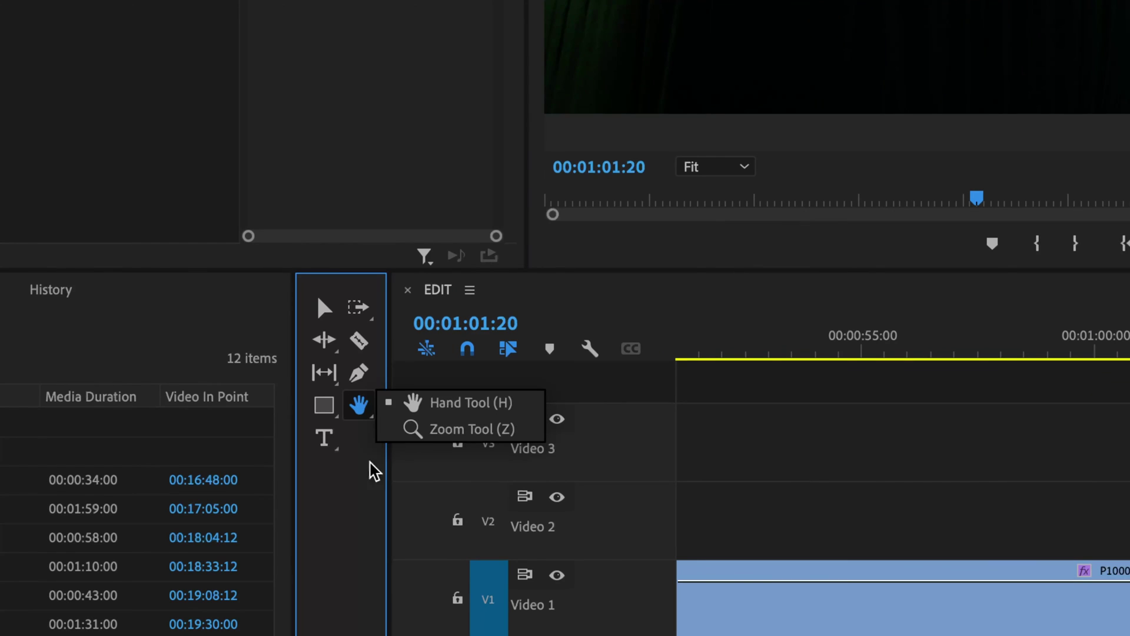
pyautogui.click(353, 507)
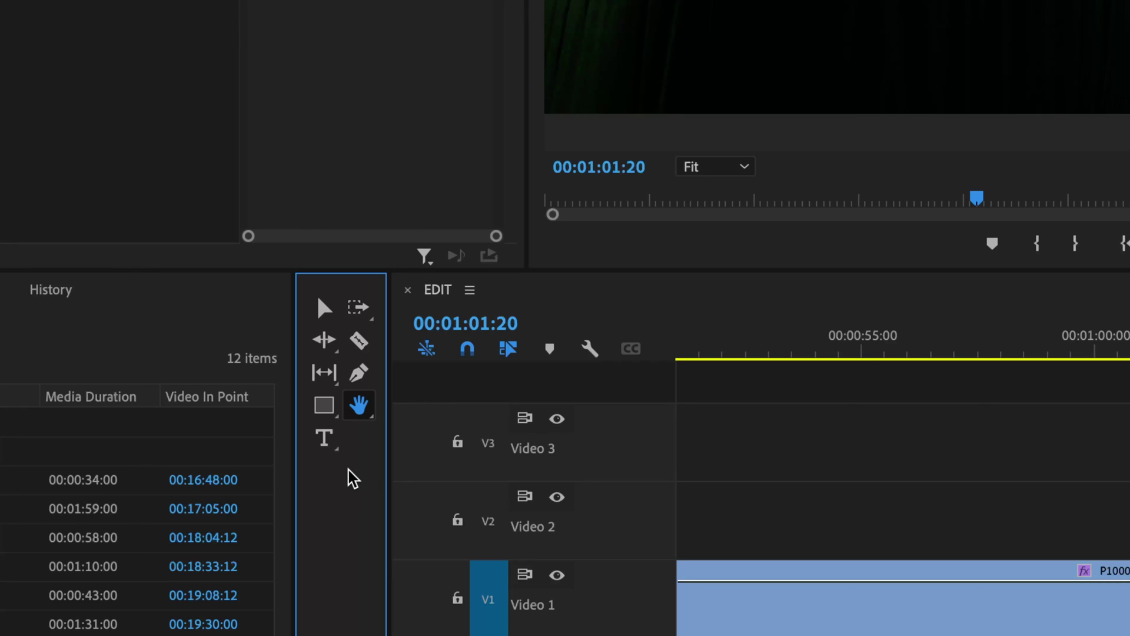